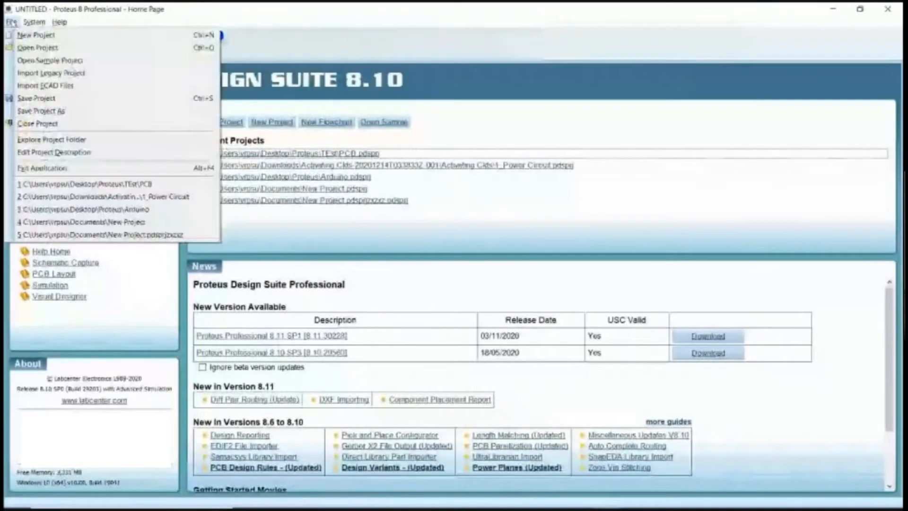
- Start a new project and create a folder named PCB on the Desktop as its save location
{"action": "left_click", "coordinate": [32, 38]}
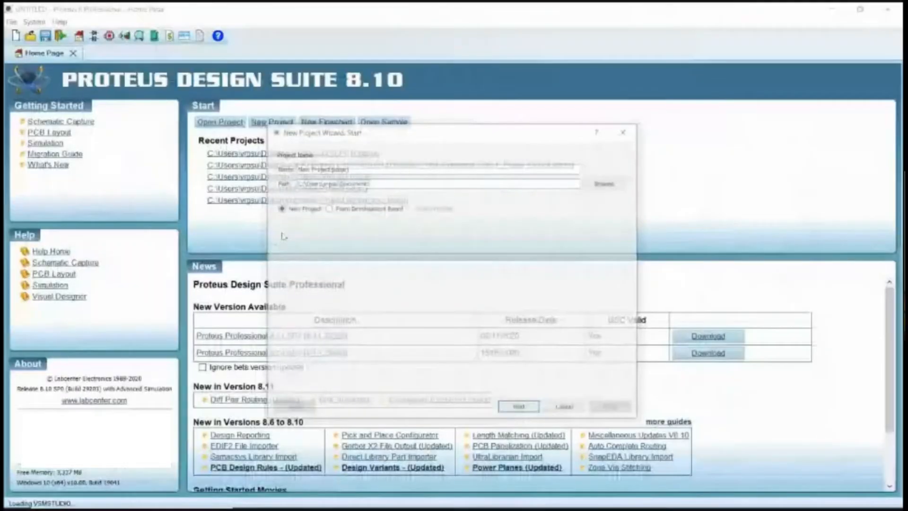
{"action": "left_click", "coordinate": [604, 184]}
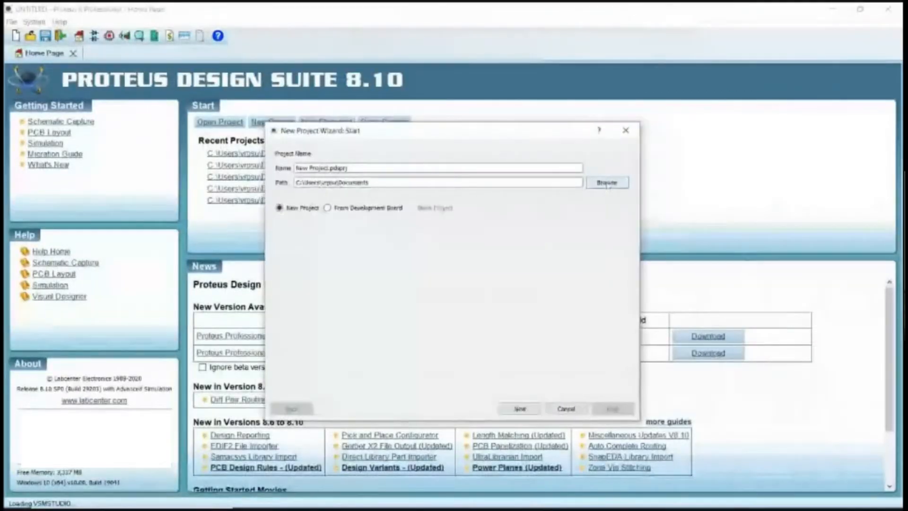
{"action": "scroll", "coordinate": [315, 264], "scroll_direction": "up", "scroll_amount": 2}
{"action": "left_click", "coordinate": [312, 231]}
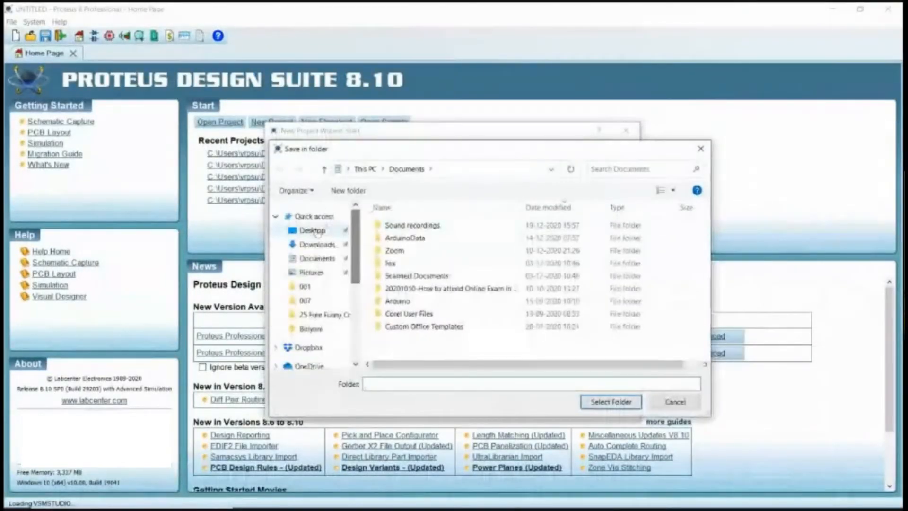
{"action": "left_click", "coordinate": [354, 192]}
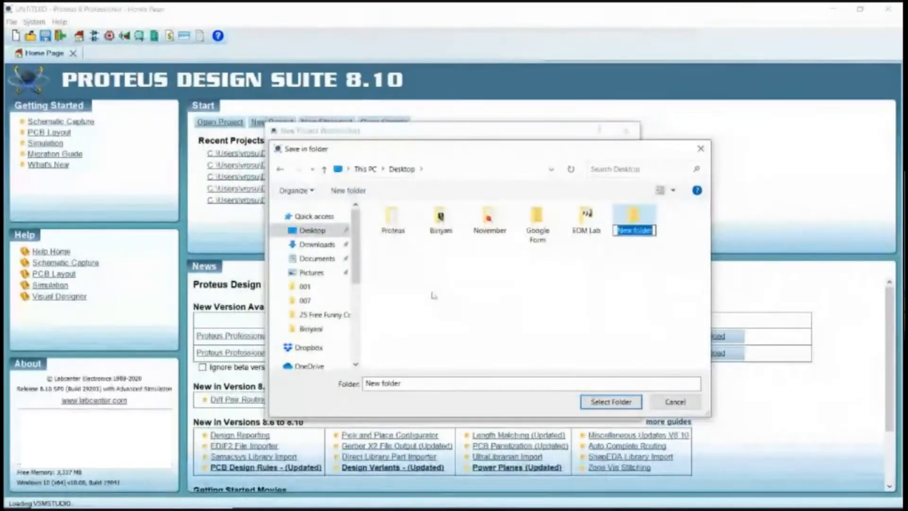
{"action": "type", "text": "RCB"}
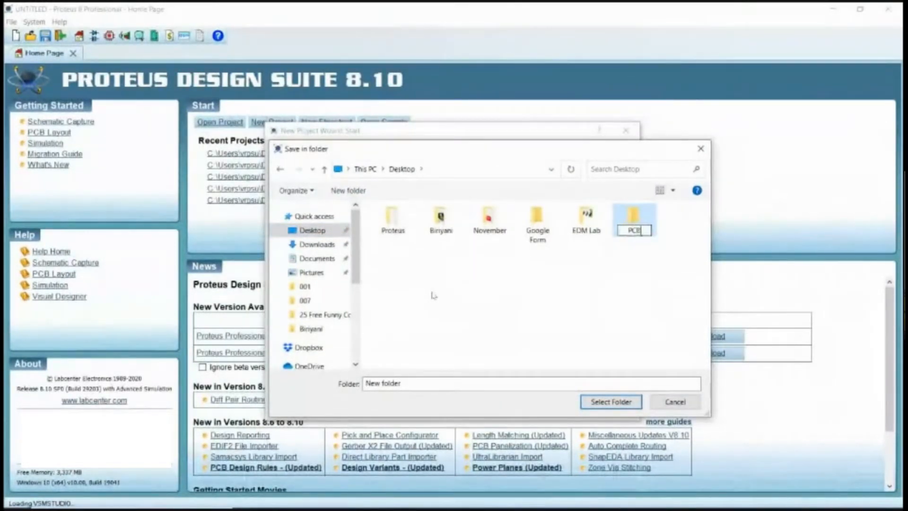
{"action": "key", "text": "Return"}
{"action": "key", "text": "Return"}
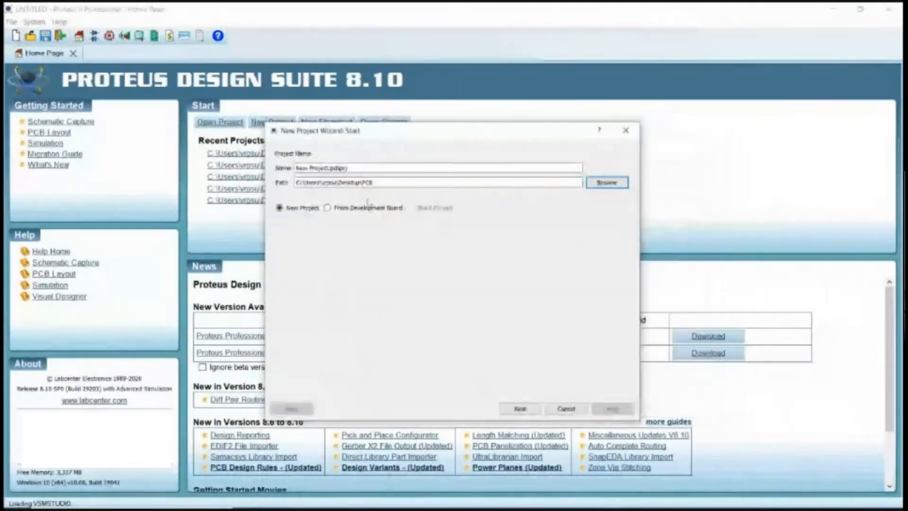
- Name the project PowerPCB, keep the New Project type and proceed to the schematic template selection
{"action": "left_click_drag", "start_coordinate": [331, 168], "coordinate": [235, 166]}
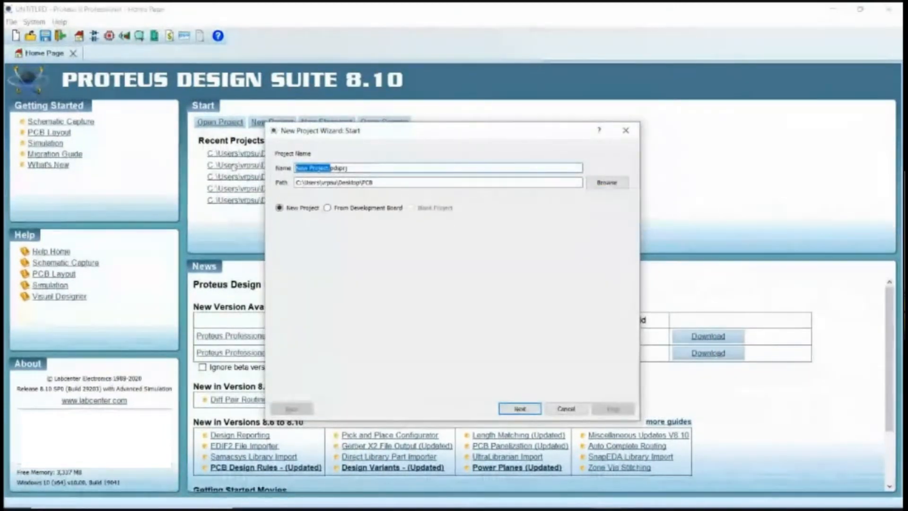
{"action": "key", "text": "Delete"}
{"action": "key", "text": "Delete"}
{"action": "key", "text": "Delete"}
{"action": "key", "text": "Delete"}
{"action": "key", "text": "Delete"}
{"action": "type", "text": "PowerPCB"}
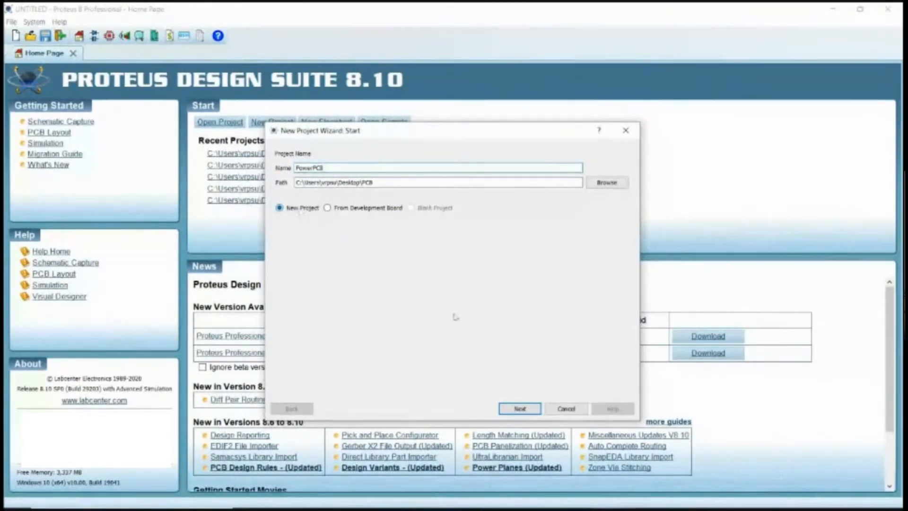
{"action": "left_click", "coordinate": [520, 408]}
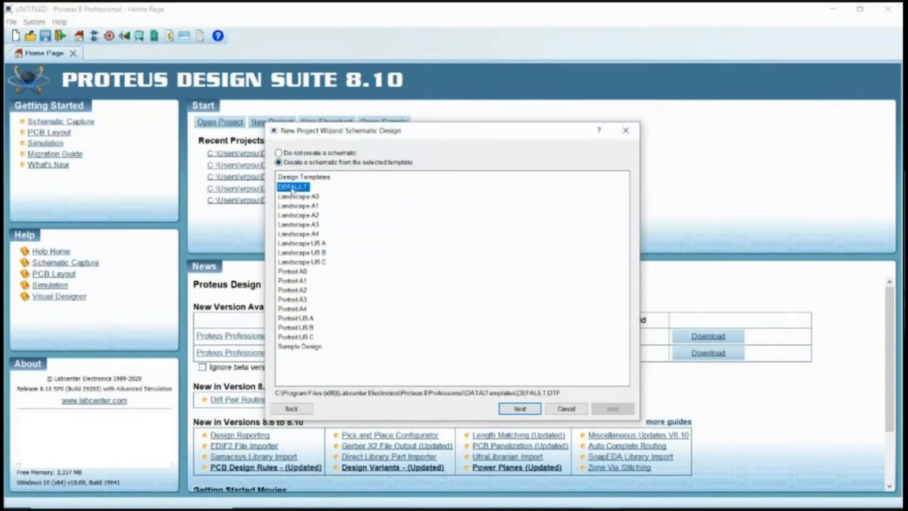
- Use the DEFAULT schematic template and create a PCB layout from the DEFAULT layout template
{"action": "left_click", "coordinate": [521, 409]}
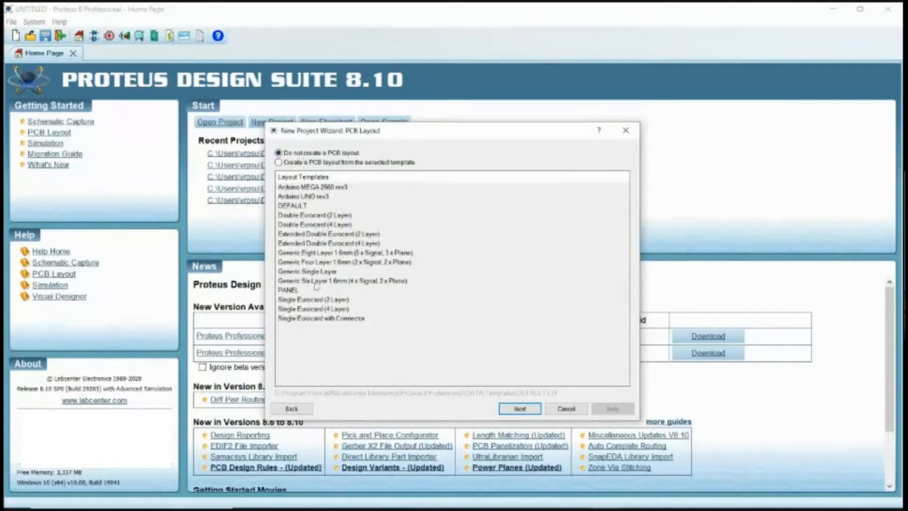
{"action": "left_click", "coordinate": [278, 163]}
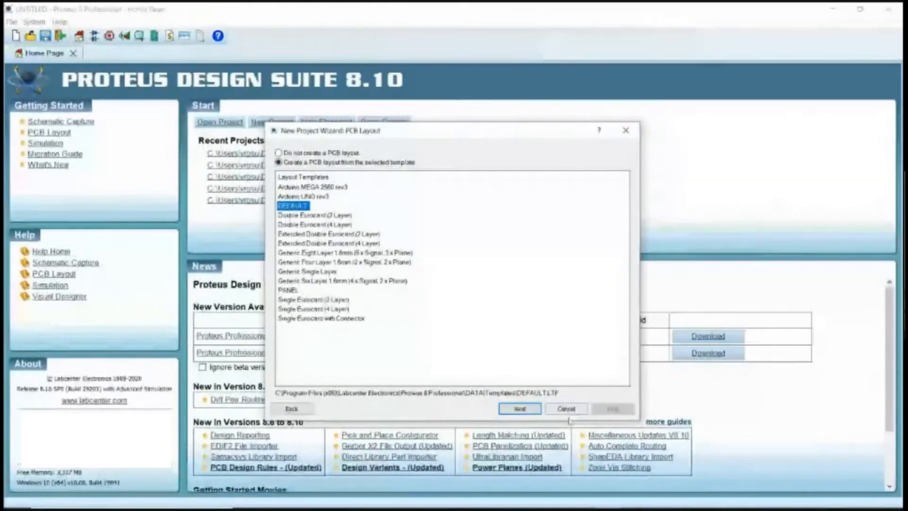
{"action": "left_click", "coordinate": [519, 408]}
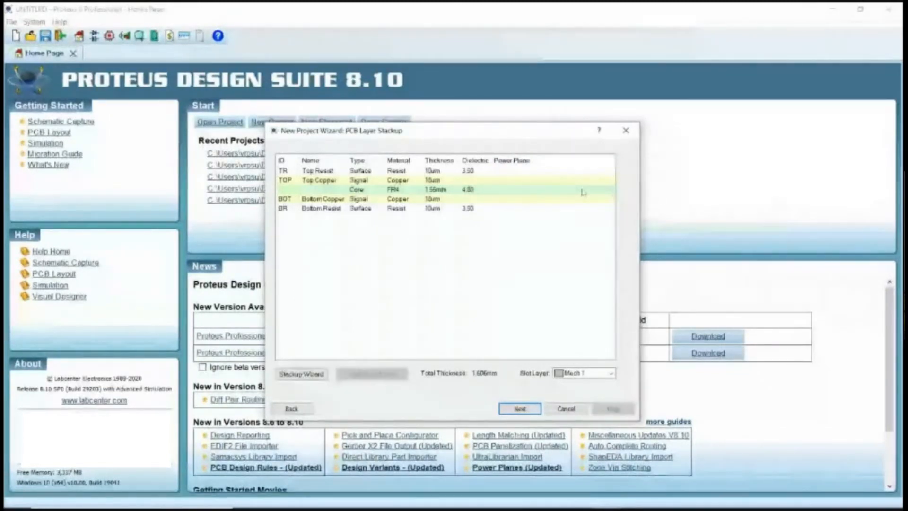
- Accept the default layer stackup and drill pairs, keep No Firmware Project and finish creating the project
{"action": "left_click", "coordinate": [522, 410]}
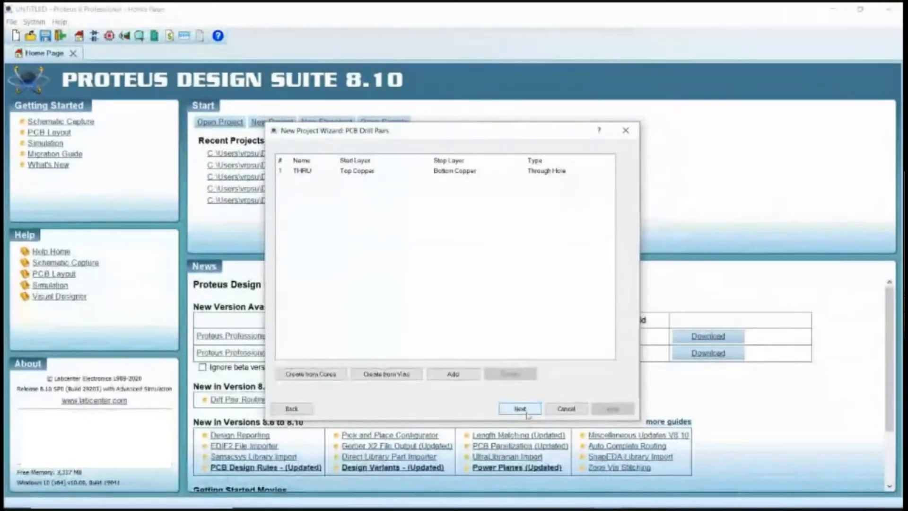
{"action": "left_click", "coordinate": [520, 409]}
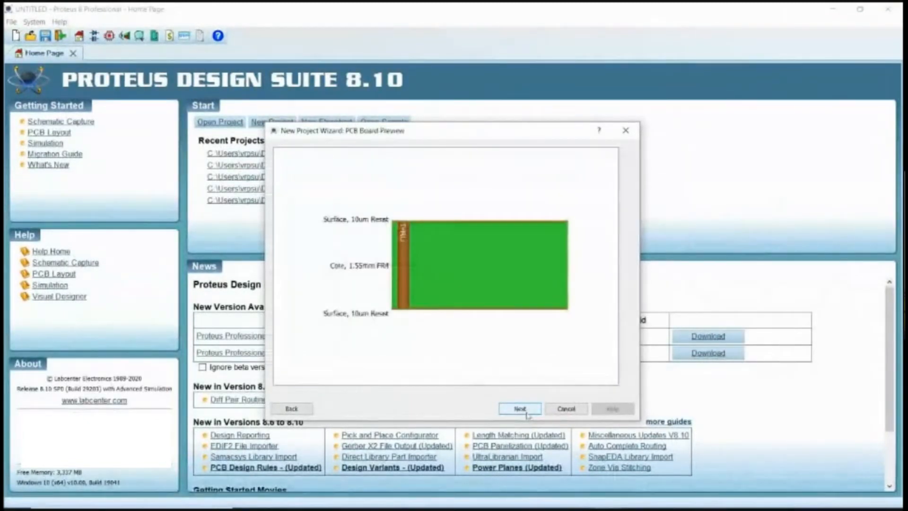
{"action": "left_click", "coordinate": [526, 413]}
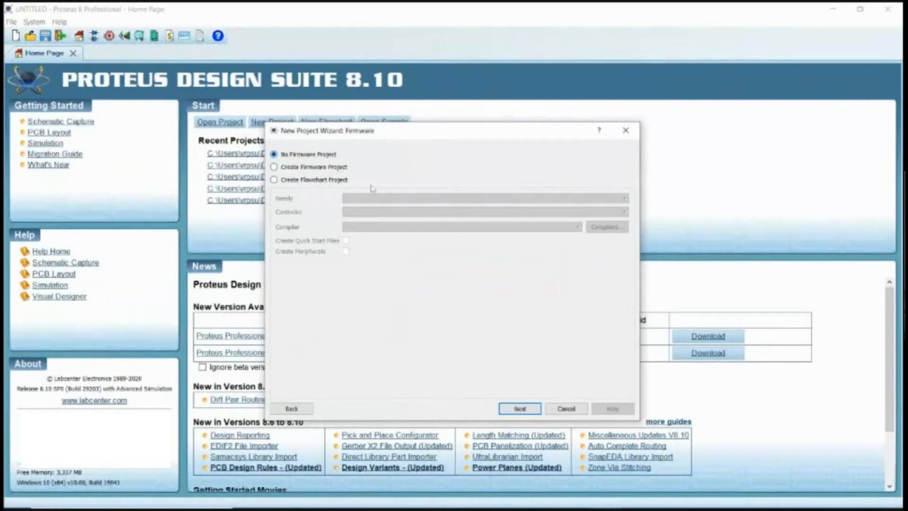
{"action": "left_click", "coordinate": [520, 408]}
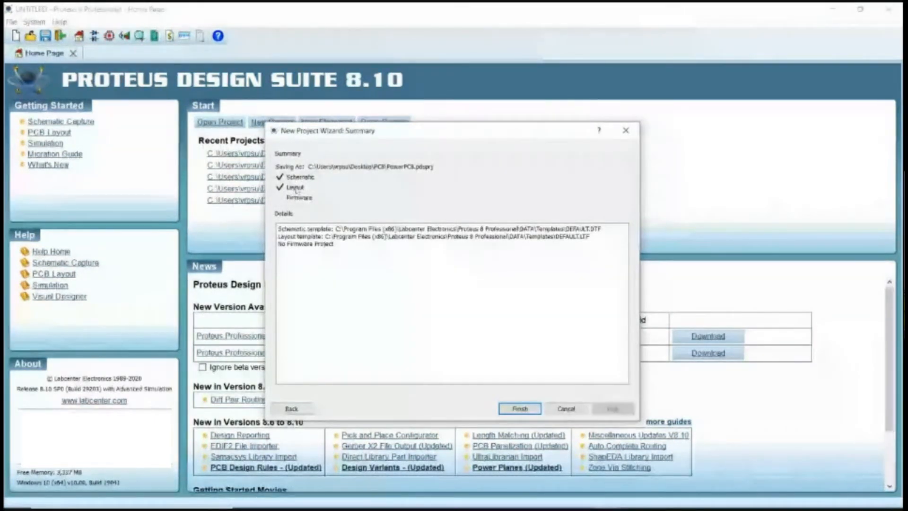
{"action": "left_click", "coordinate": [520, 408]}
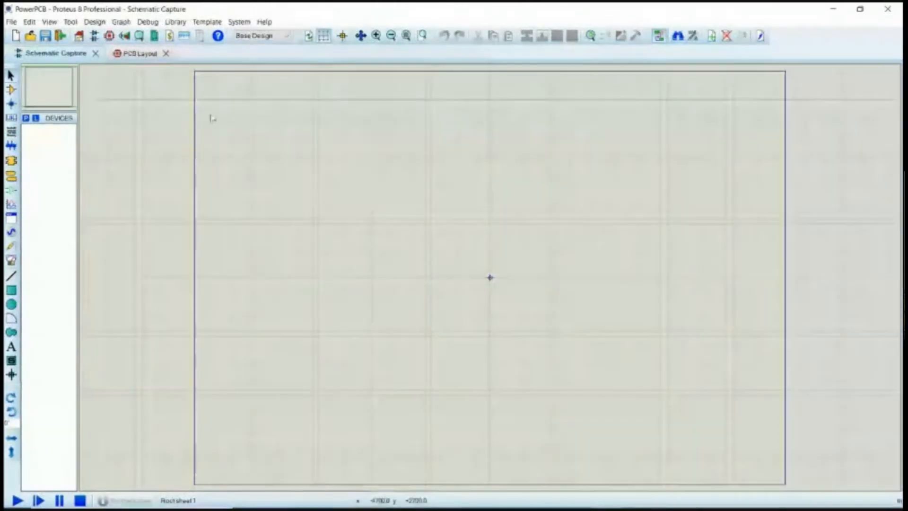
{"action": "left_click", "coordinate": [139, 54]}
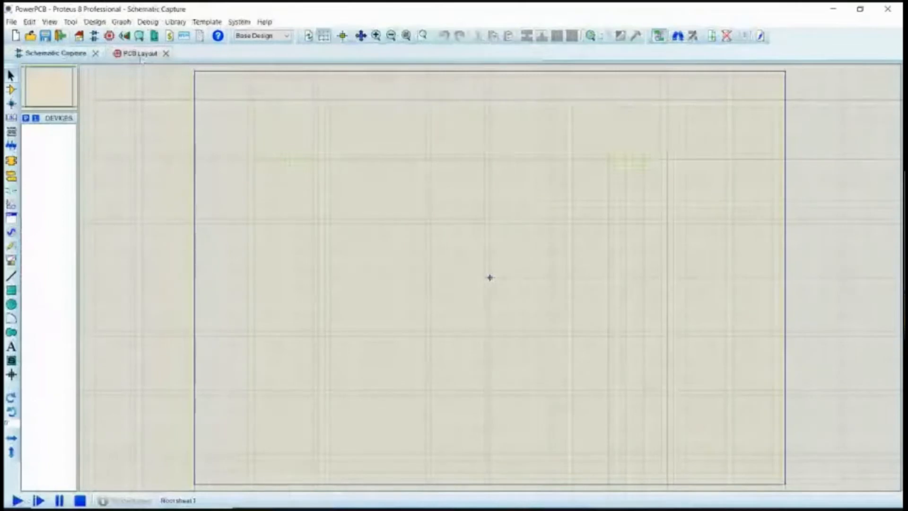
{"action": "left_click", "coordinate": [140, 54]}
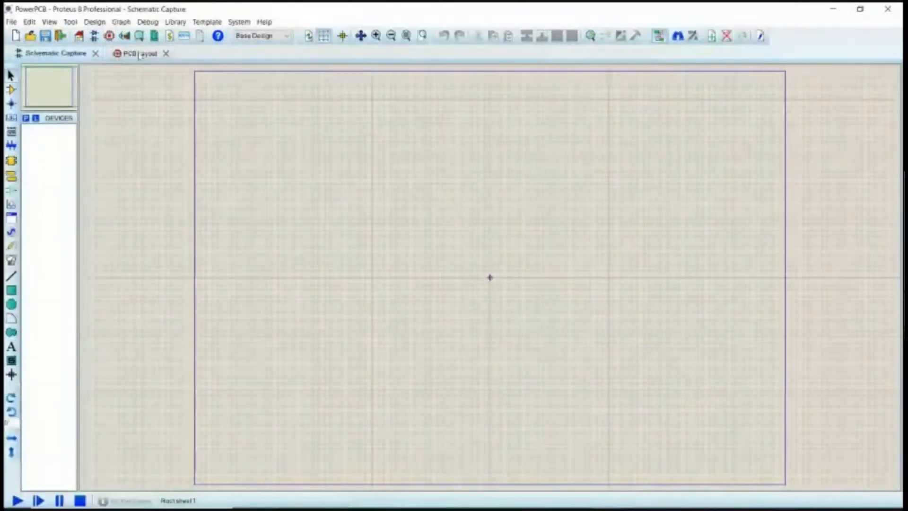
{"action": "left_click", "coordinate": [139, 54]}
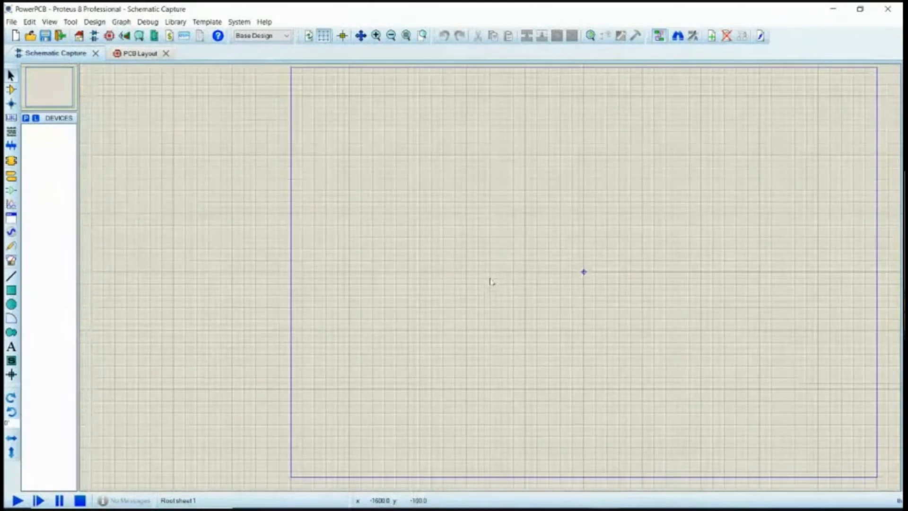
- Search the device library for "terminal" and select the two-pin metric terminal block TBLOCK-M2
{"action": "scroll", "coordinate": [490, 281], "scroll_direction": "up", "scroll_amount": 2}
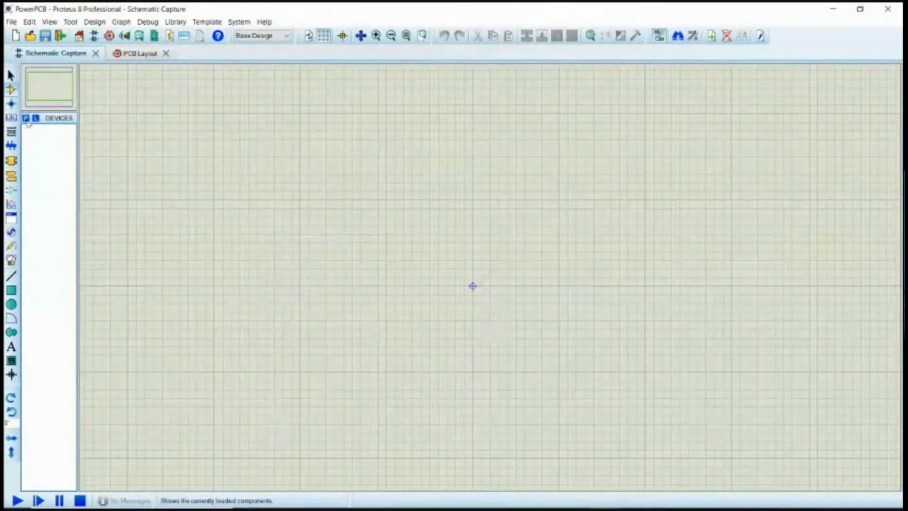
{"action": "left_click", "coordinate": [26, 119]}
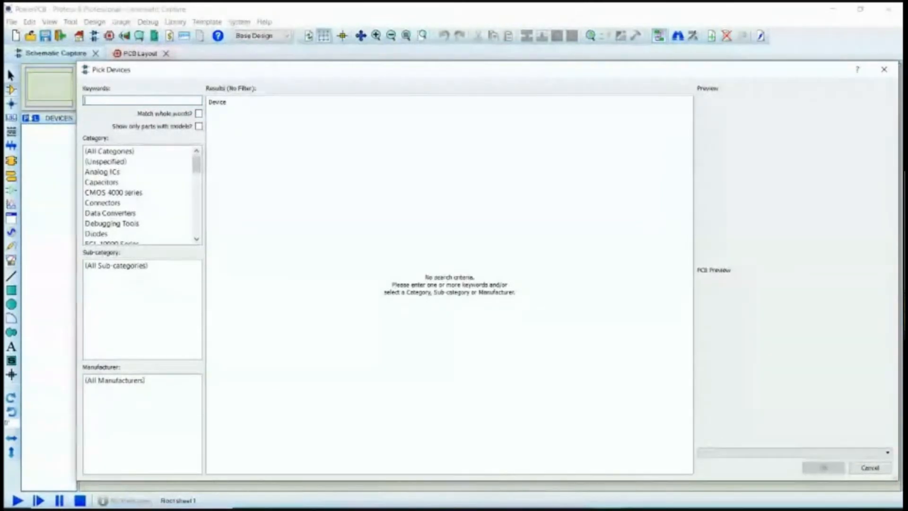
{"action": "key", "text": "alt+Tab"}
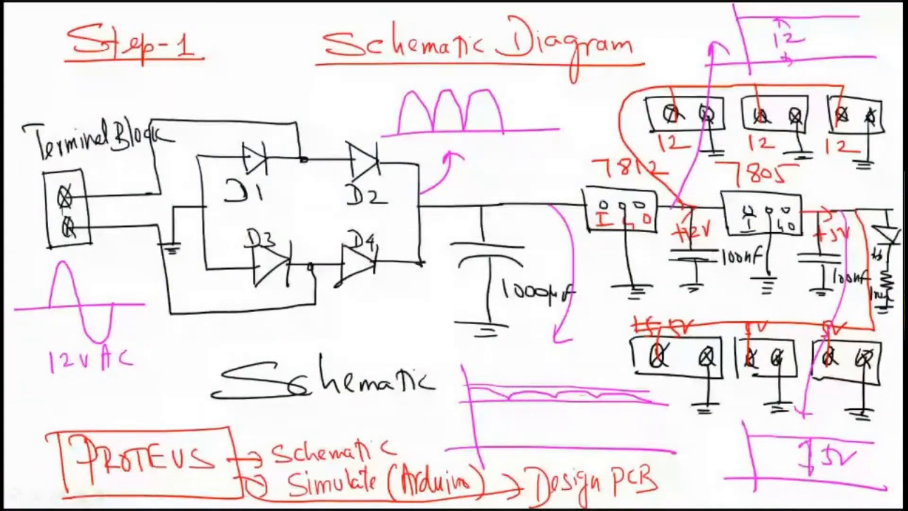
{"action": "key", "text": "alt+Tab"}
{"action": "type", "text": "terminal"}
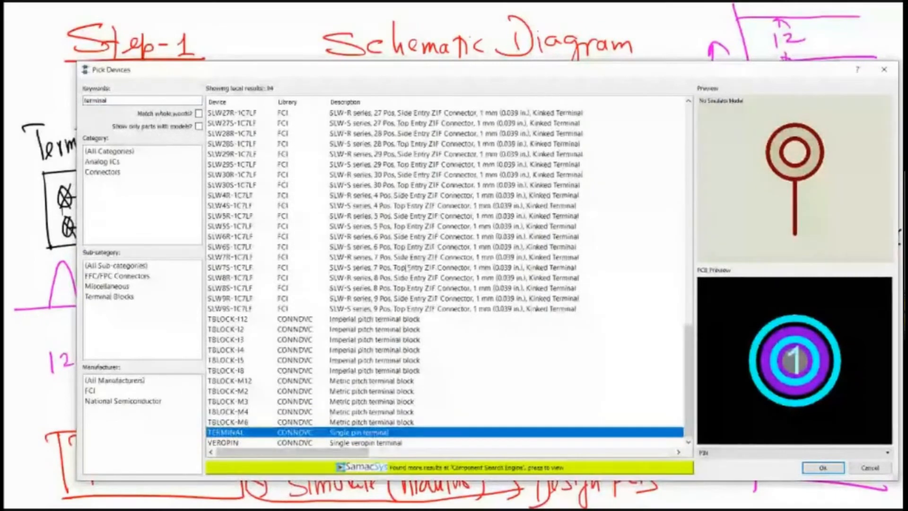
{"action": "left_click", "coordinate": [265, 391]}
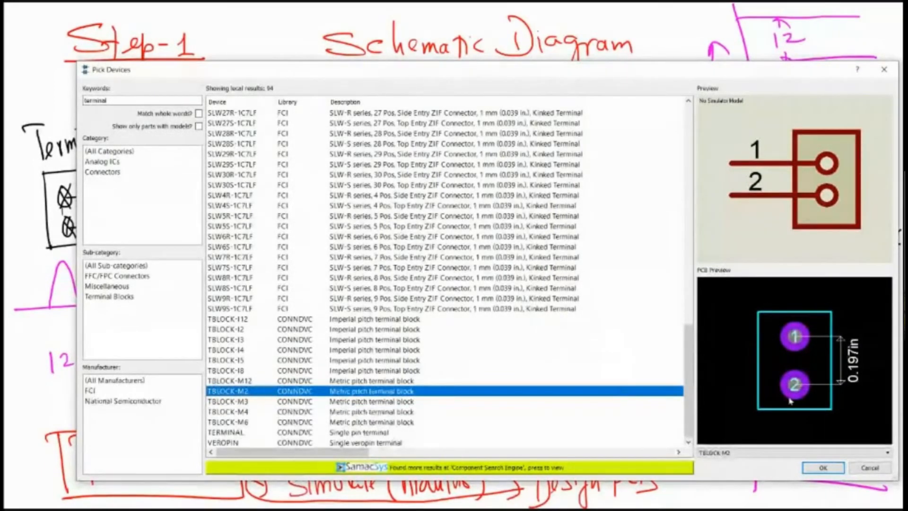
- Examine the symbol and PCB previews of the listed connectors and terminal blocks, from the SLW series to TBLOCK-M2
{"action": "left_click", "coordinate": [459, 117]}
{"action": "key", "text": "Down"}
{"action": "key", "text": "Down"}
{"action": "key", "text": "Down"}
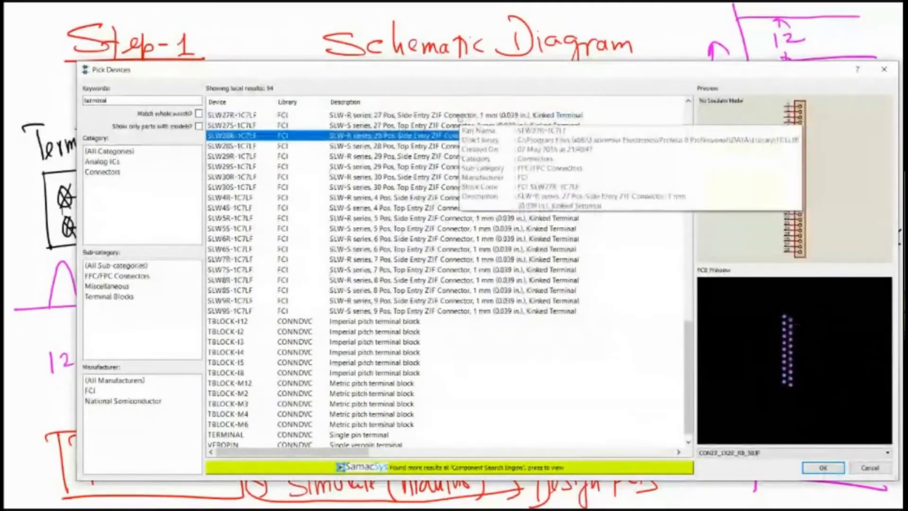
{"action": "key", "text": "Down"}
{"action": "key", "text": "Down"}
{"action": "key", "text": "Down"}
{"action": "key", "text": "Down"}
{"action": "key", "text": "Down"}
{"action": "key", "text": "Down"}
{"action": "key", "text": "Down"}
{"action": "key", "text": "Down"}
{"action": "key", "text": "Down"}
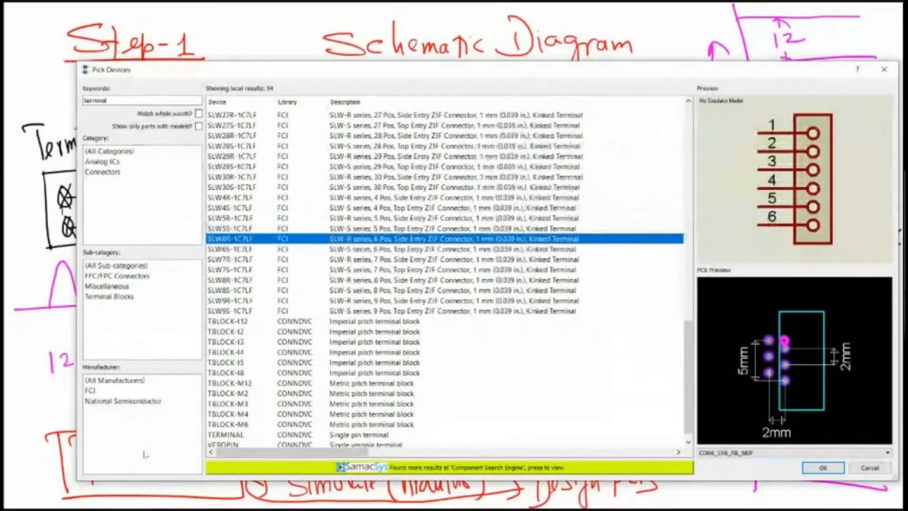
{"action": "key", "text": "Down"}
{"action": "key", "text": "Down"}
{"action": "key", "text": "Down"}
{"action": "key", "text": "Down"}
{"action": "key", "text": "Down"}
{"action": "key", "text": "Down"}
{"action": "key", "text": "Down"}
{"action": "key", "text": "Down"}
{"action": "key", "text": "Down"}
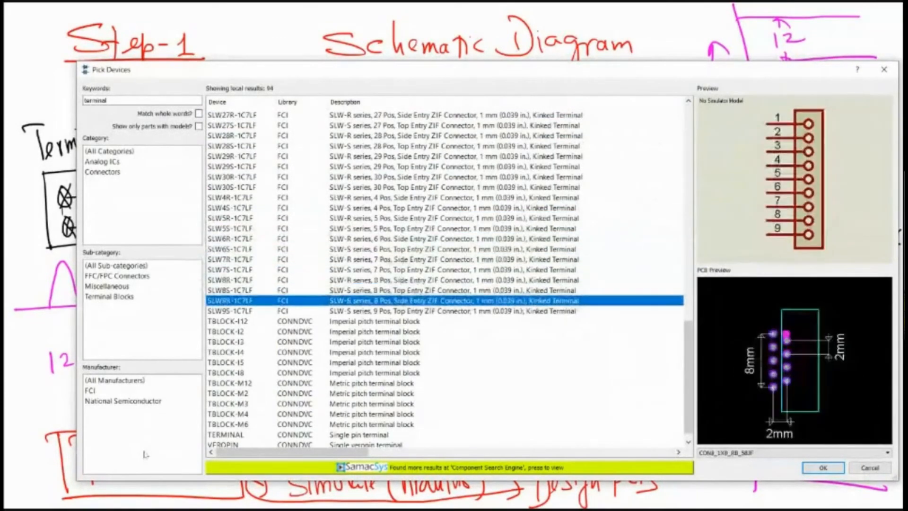
{"action": "key", "text": "Down"}
{"action": "key", "text": "Down"}
{"action": "key", "text": "Down"}
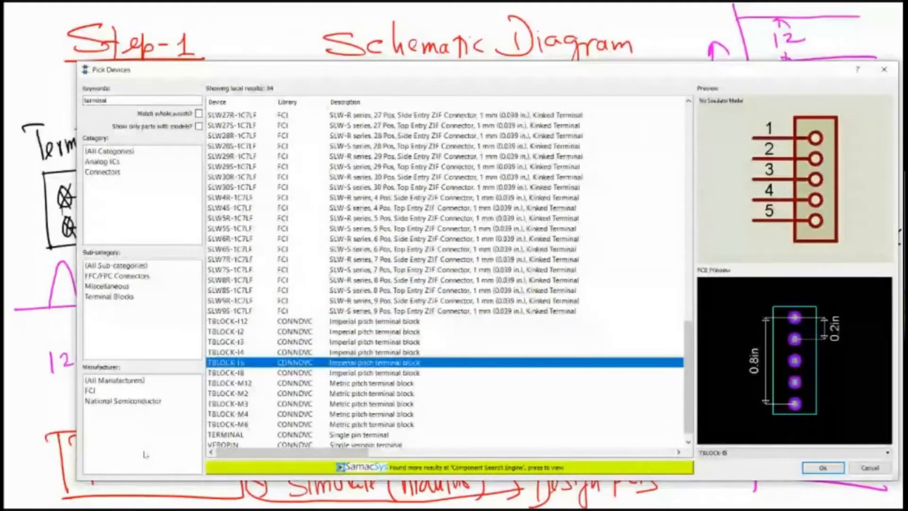
{"action": "key", "text": "Down"}
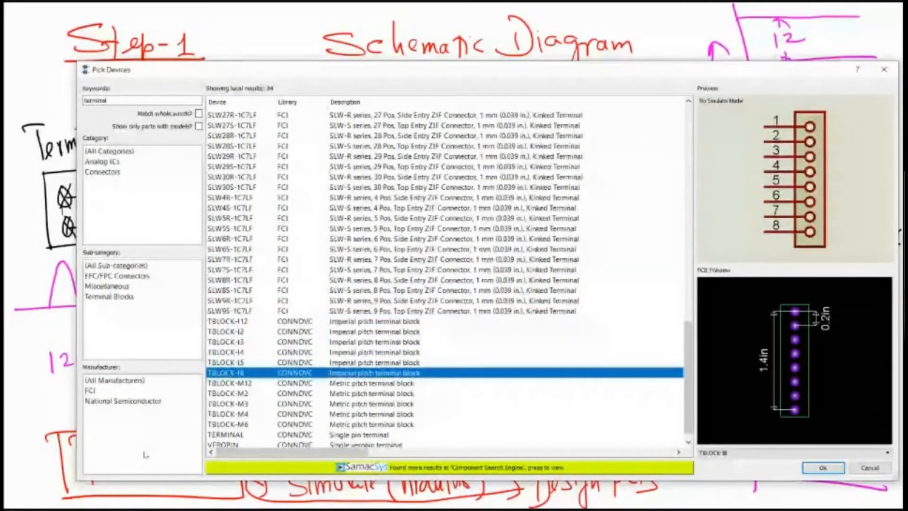
{"action": "key", "text": "Down"}
{"action": "key", "text": "Down"}
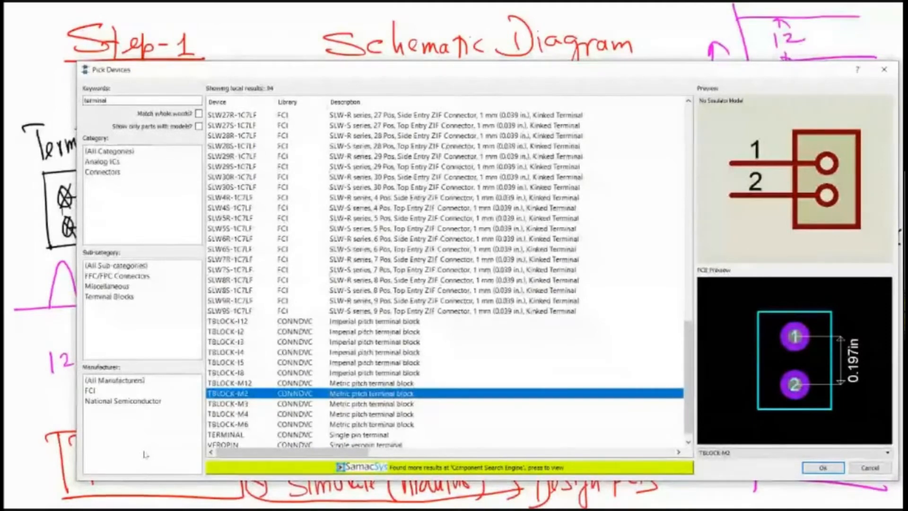
- Add TBLOCK-M2 to the project's devices, place one in the upper-left area of the schematic sheet and select it
{"action": "left_click", "coordinate": [823, 468]}
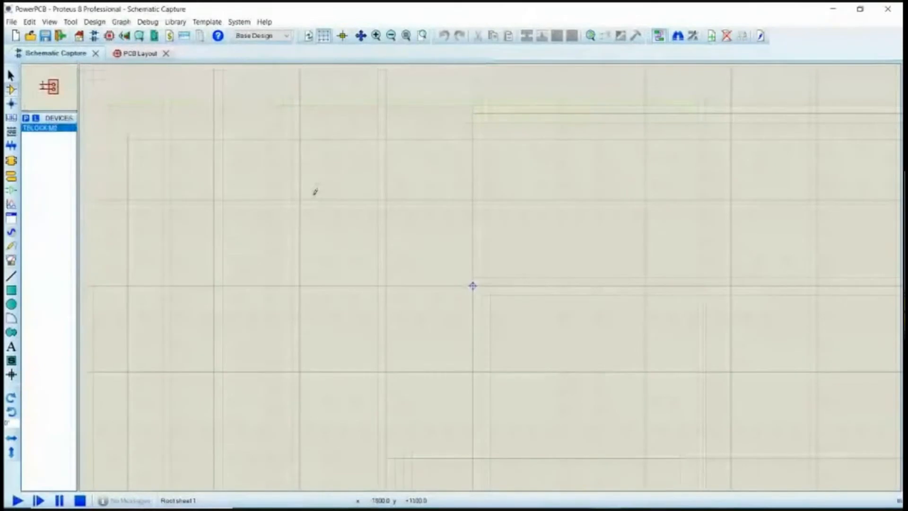
{"action": "left_click", "coordinate": [208, 187]}
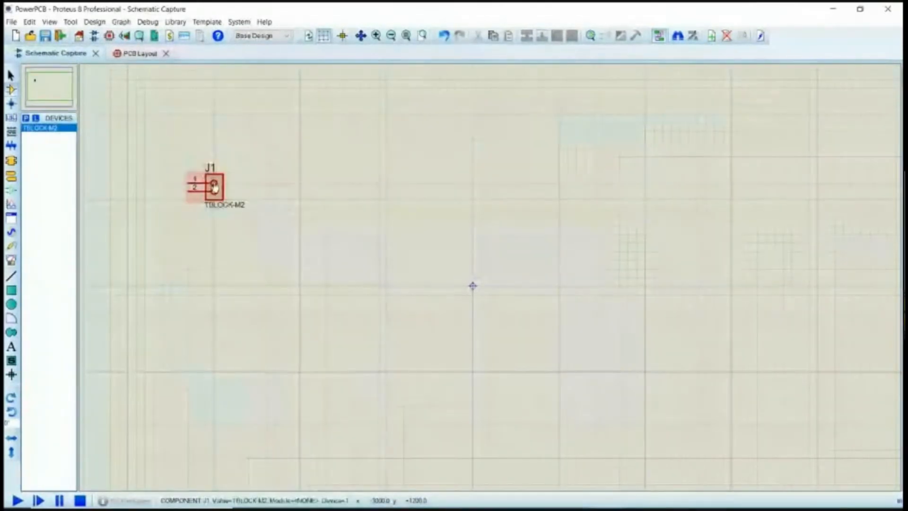
{"action": "scroll", "coordinate": [208, 186], "scroll_direction": "up", "scroll_amount": 2}
{"action": "scroll", "coordinate": [491, 279], "scroll_direction": "up", "scroll_amount": 1}
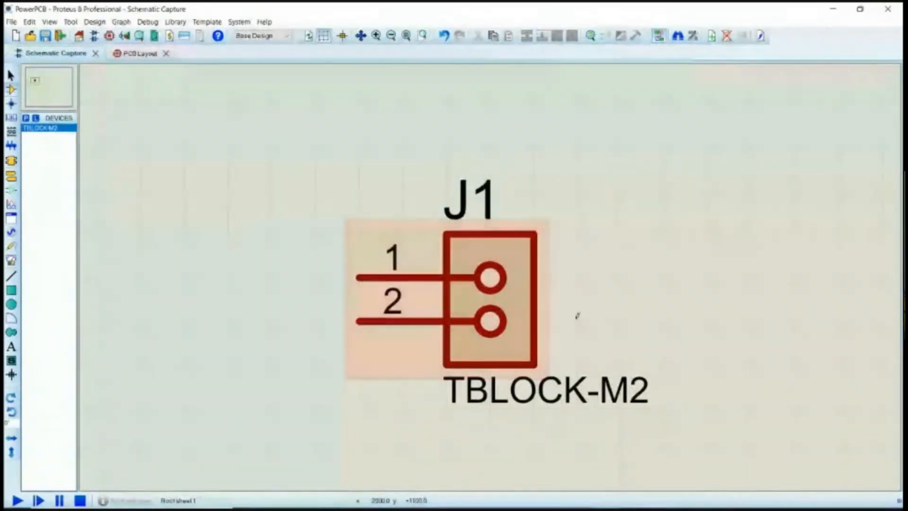
{"action": "left_click", "coordinate": [516, 251]}
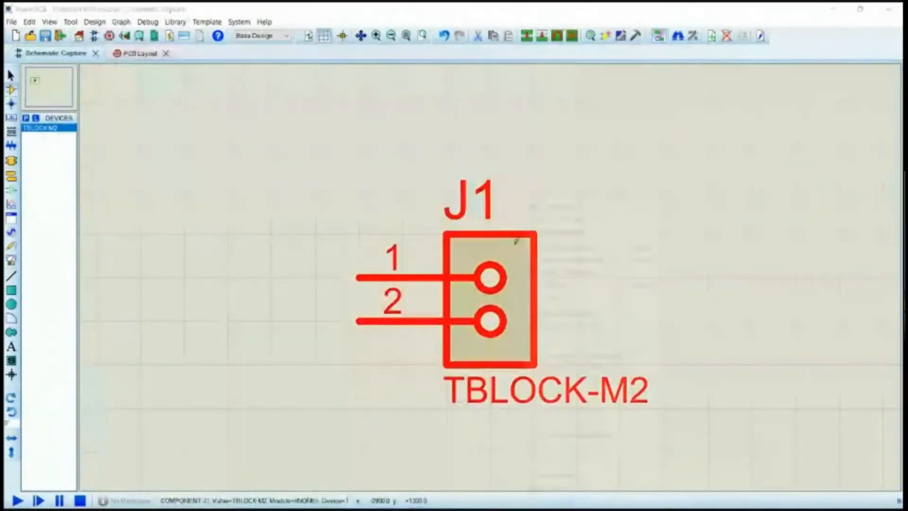
- Rotate terminal block J1 until its pins face right with pin 2 above pin 1, and deselect it
{"action": "right_click", "coordinate": [524, 242]}
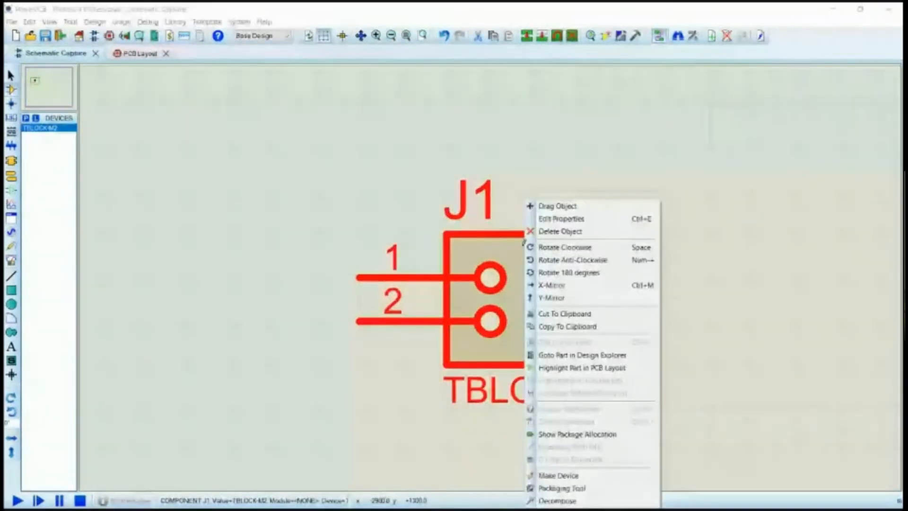
{"action": "left_click", "coordinate": [565, 247]}
{"action": "scroll", "coordinate": [492, 275], "scroll_direction": "down", "scroll_amount": 1}
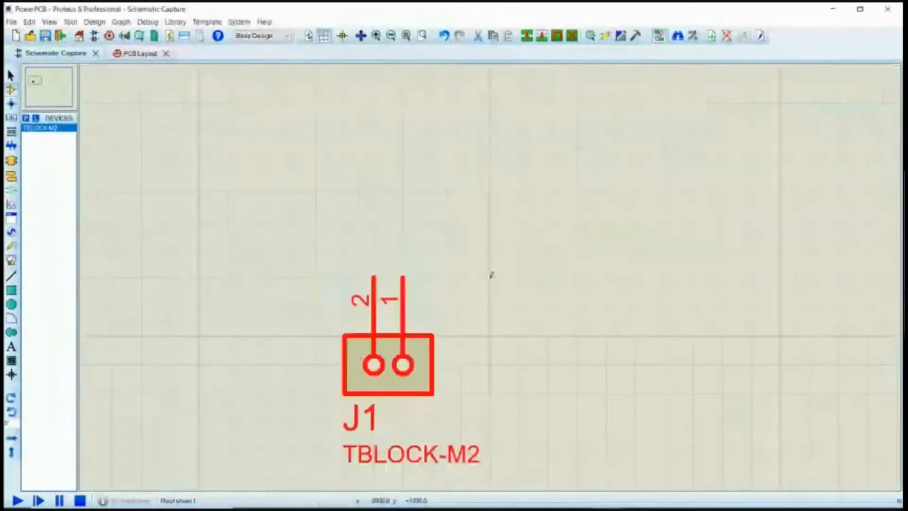
{"action": "scroll", "coordinate": [492, 274], "scroll_direction": "down", "scroll_amount": 1}
{"action": "left_click", "coordinate": [444, 36]}
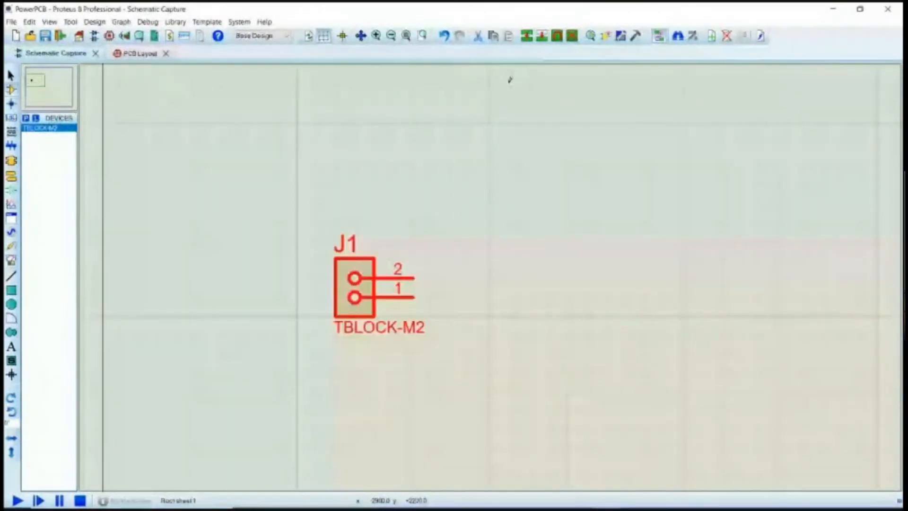
{"action": "scroll", "coordinate": [364, 330], "scroll_direction": "up", "scroll_amount": 1}
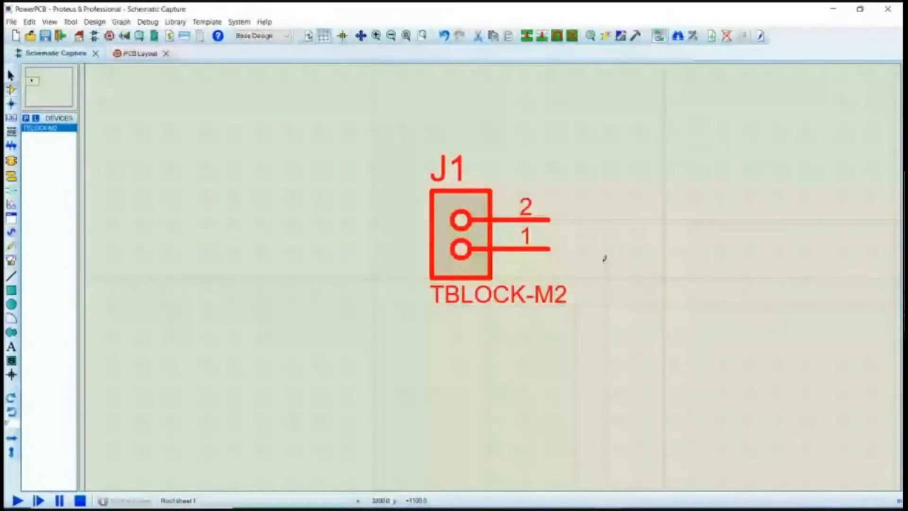
{"action": "scroll", "coordinate": [604, 258], "scroll_direction": "up", "scroll_amount": 1}
{"action": "scroll", "coordinate": [478, 279], "scroll_direction": "down", "scroll_amount": 1}
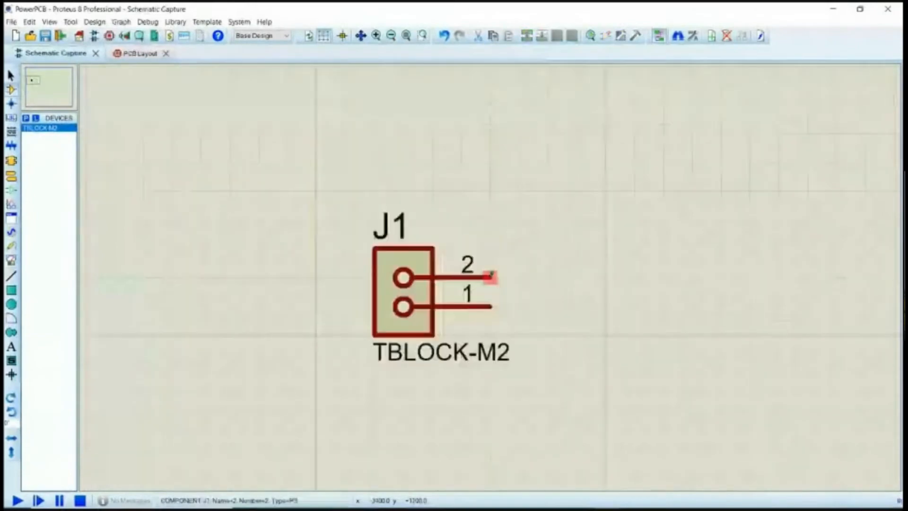
{"action": "scroll", "coordinate": [490, 277], "scroll_direction": "up", "scroll_amount": 2}
{"action": "scroll", "coordinate": [448, 372], "scroll_direction": "down", "scroll_amount": 3}
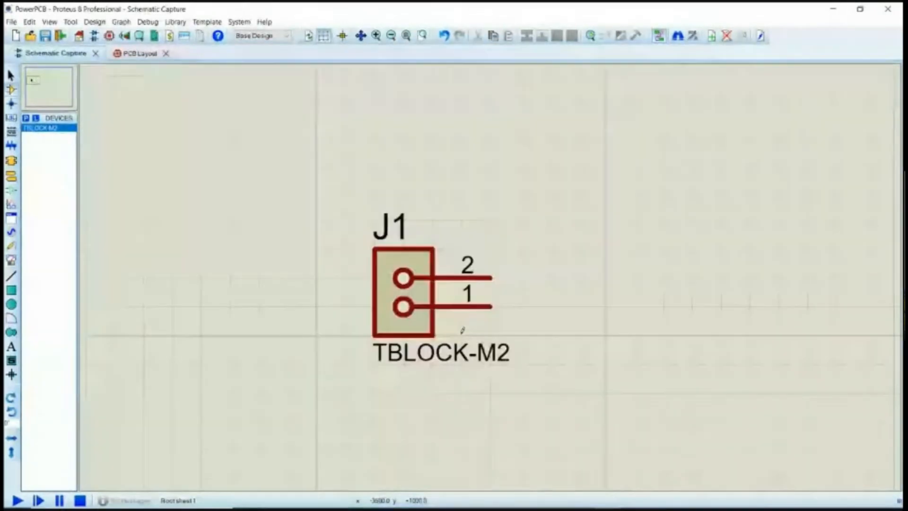
- Check the hand-drawn schematic in the PowerPoint slide show, search the device library for "1n4007" and add the 1N4007 diode to the project's devices
{"action": "key", "text": "alt+Tab"}
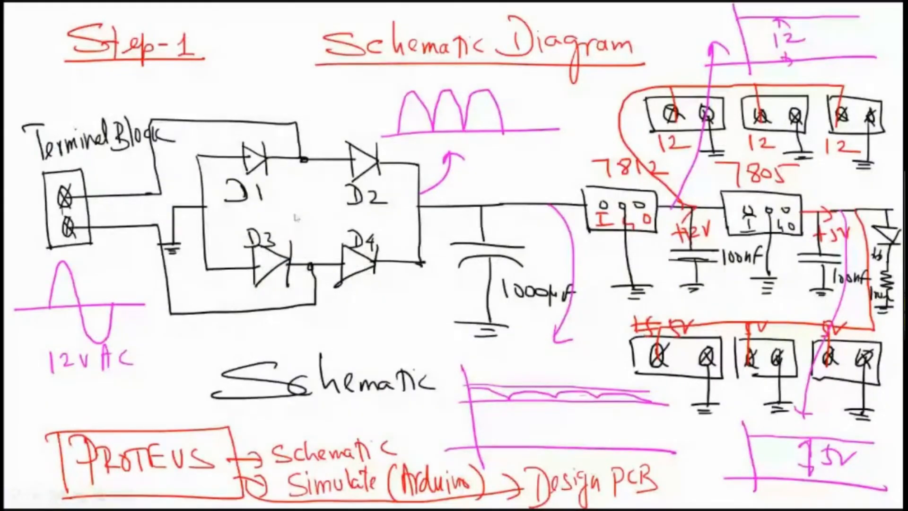
{"action": "key", "text": "alt+Tab"}
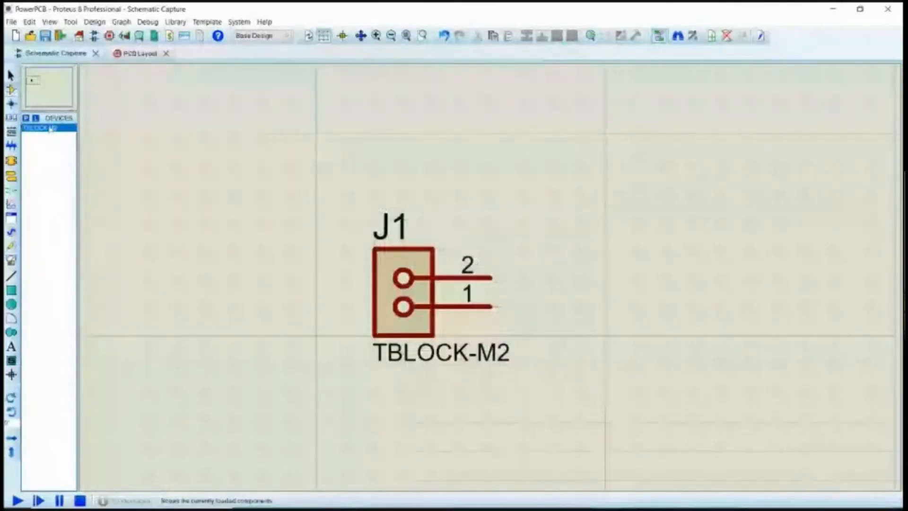
{"action": "left_click", "coordinate": [26, 118]}
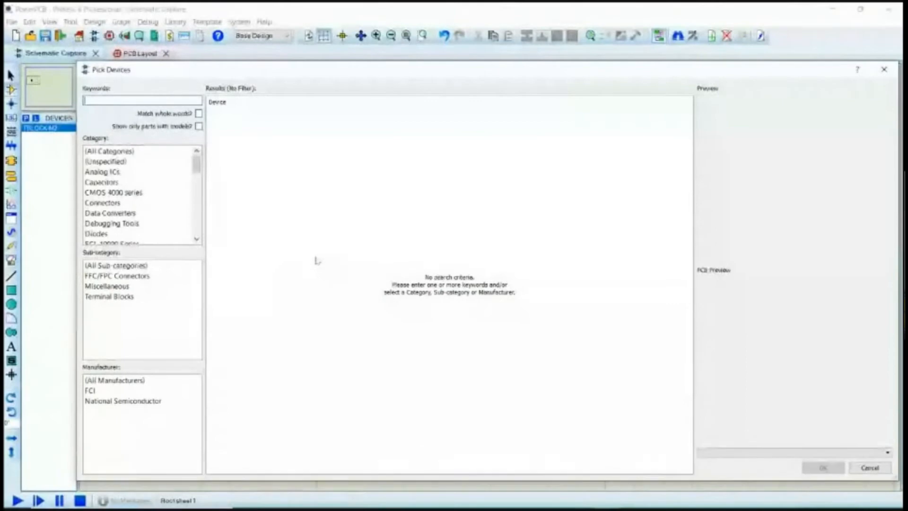
{"action": "type", "text": "1n"}
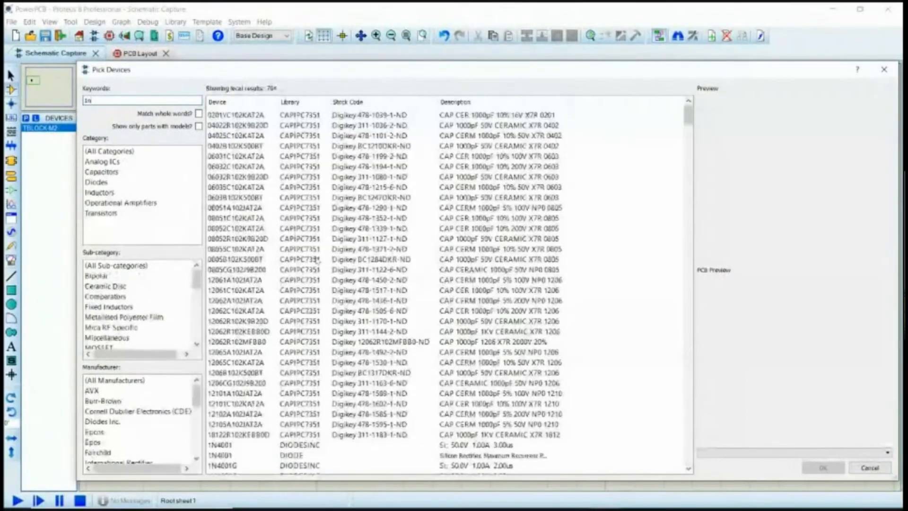
{"action": "type", "text": "4007"}
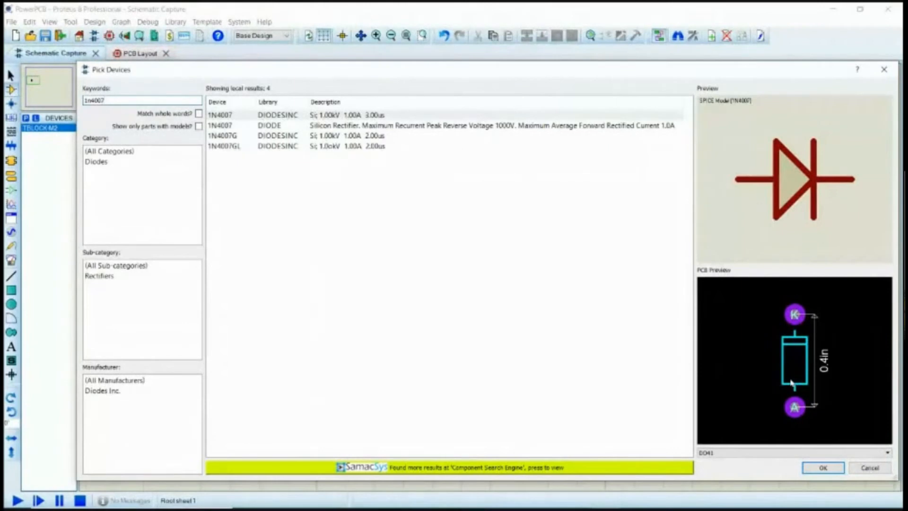
{"action": "left_click", "coordinate": [820, 467]}
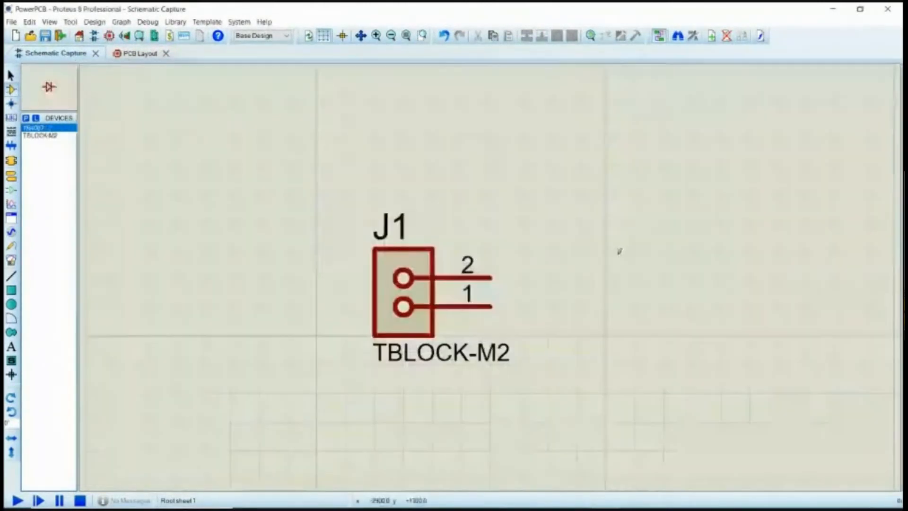
- Place four 1N4007 diodes to the right of J1, two in an upper row and two aligned below them, all pointing right
{"action": "scroll", "coordinate": [489, 277], "scroll_direction": "up", "scroll_amount": 1}
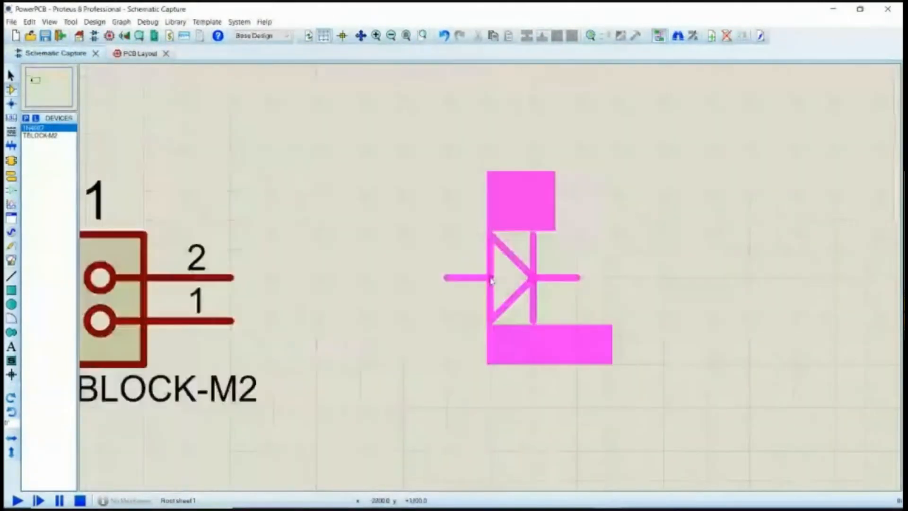
{"action": "scroll", "coordinate": [489, 279], "scroll_direction": "down", "scroll_amount": 1}
{"action": "left_click", "coordinate": [405, 150]}
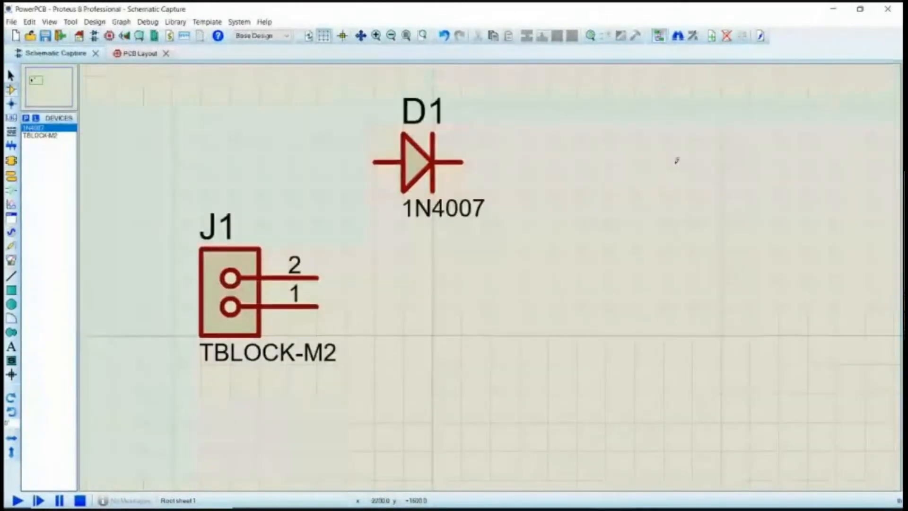
{"action": "left_click", "coordinate": [665, 150]}
{"action": "left_click", "coordinate": [395, 373]}
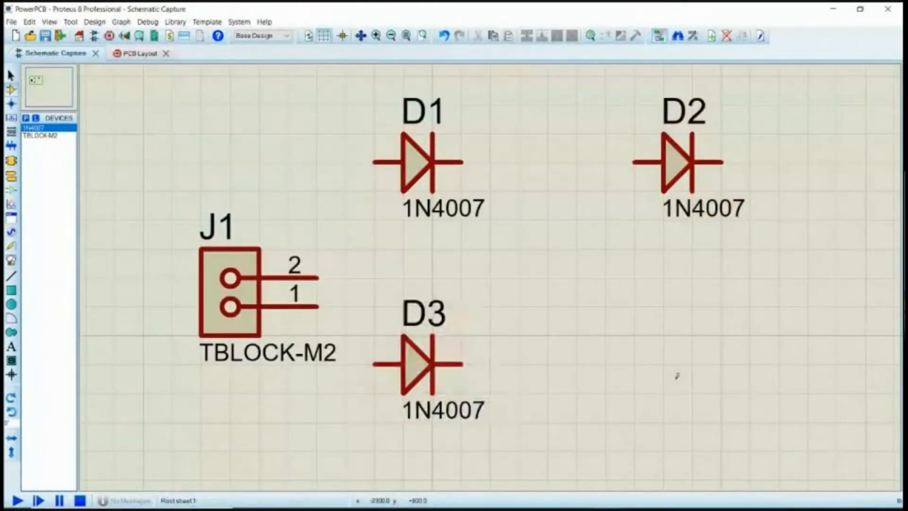
{"action": "left_click", "coordinate": [654, 373]}
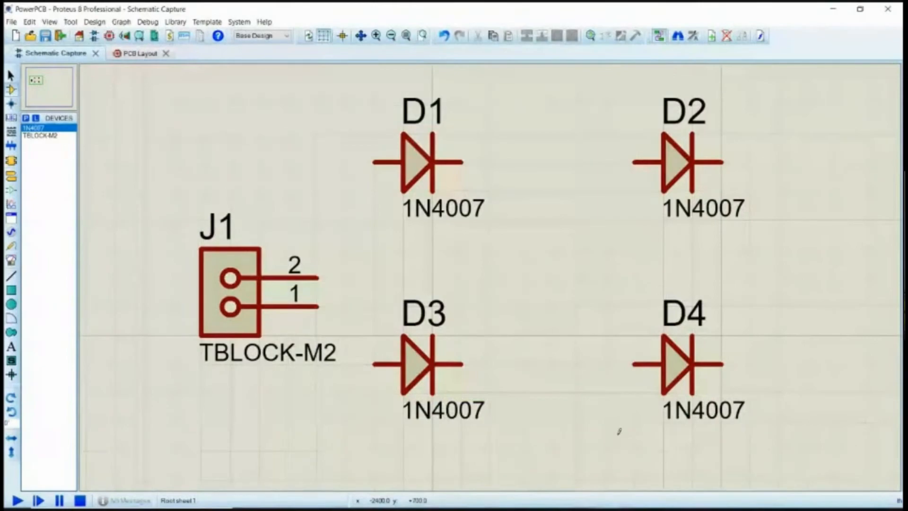
- Consult the hand-drawn schematic, search the device library for "electrolytic capa" and select the generic electrolytic capacitor CAP-ELEC
{"action": "key", "text": "alt+Tab"}
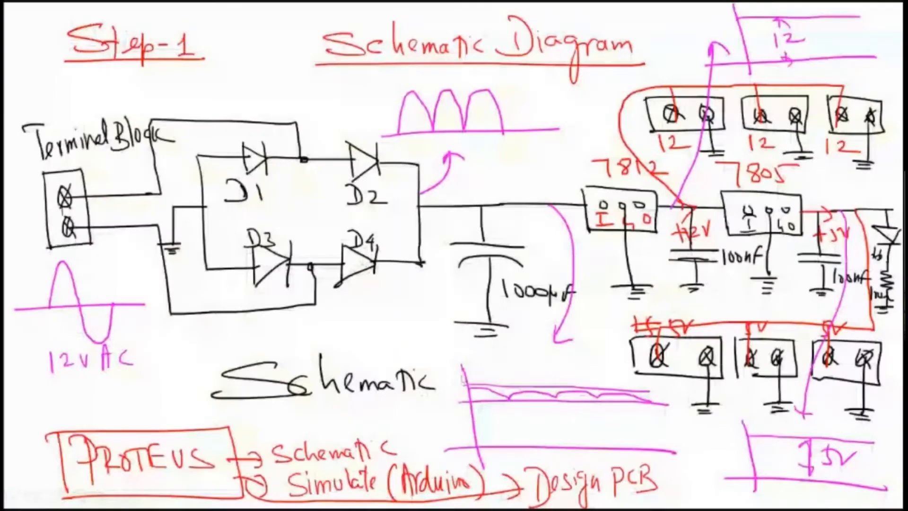
{"action": "key", "text": "alt+Tab"}
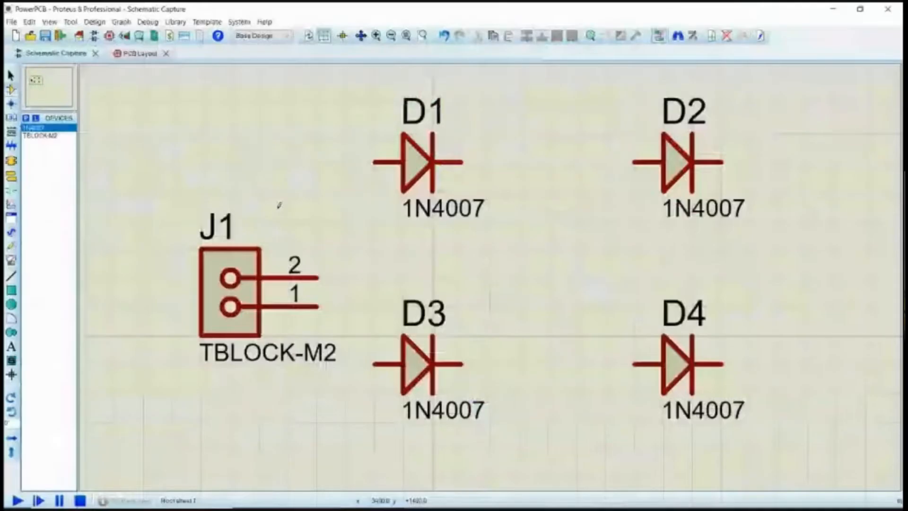
{"action": "left_click", "coordinate": [26, 118]}
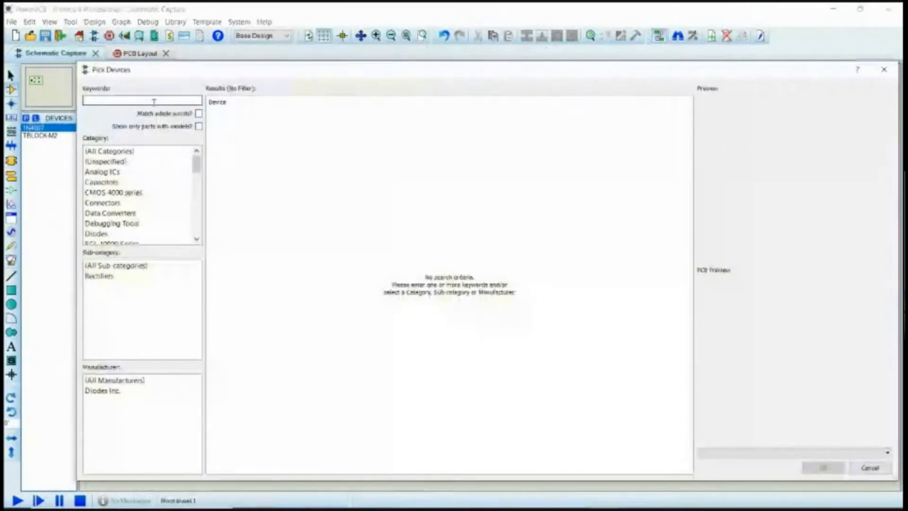
{"action": "type", "text": "c"}
{"action": "type", "text": "lec"}
{"action": "type", "text": "trolyti"}
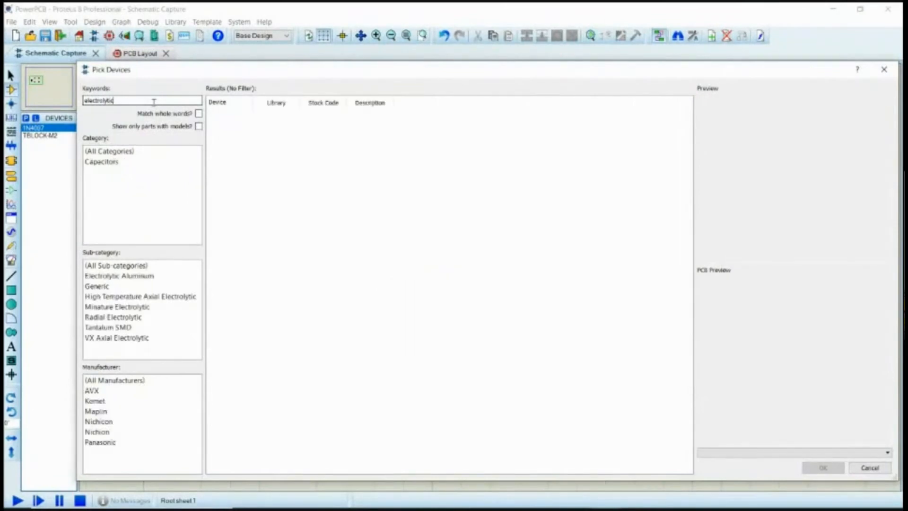
{"action": "type", "text": " capa"}
{"action": "left_click", "coordinate": [232, 342]}
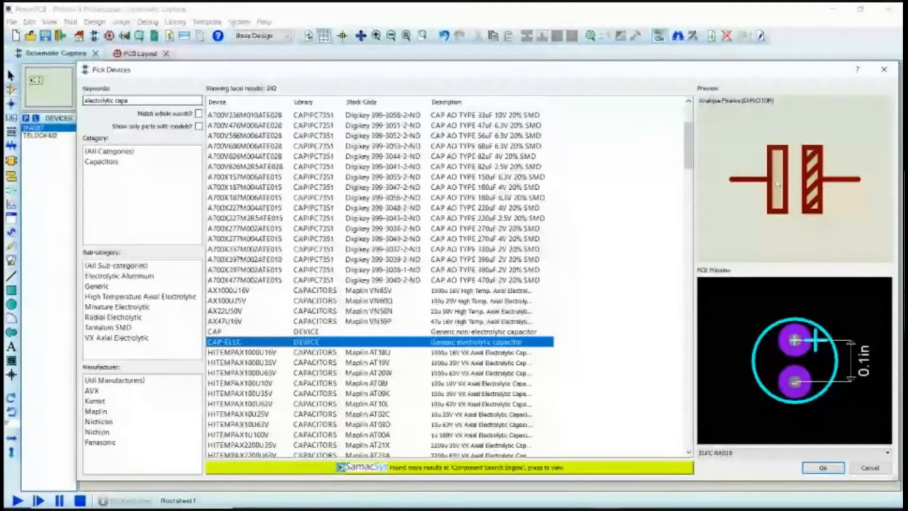
- Add CAP-ELEC to the project's devices and place one to the right of the diodes, rotated vertically with its hollow plate up
{"action": "key", "text": "Return"}
{"action": "key", "text": "KP_Subtract"}
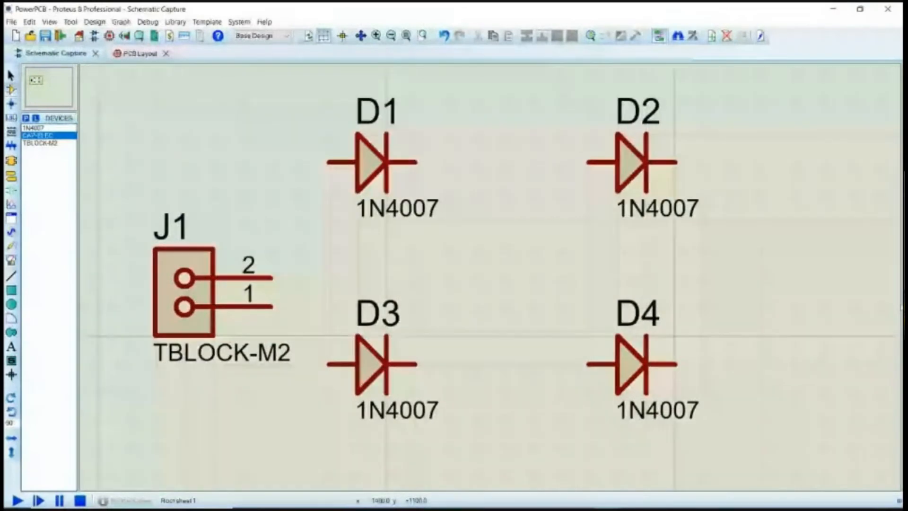
{"action": "left_click", "coordinate": [795, 336]}
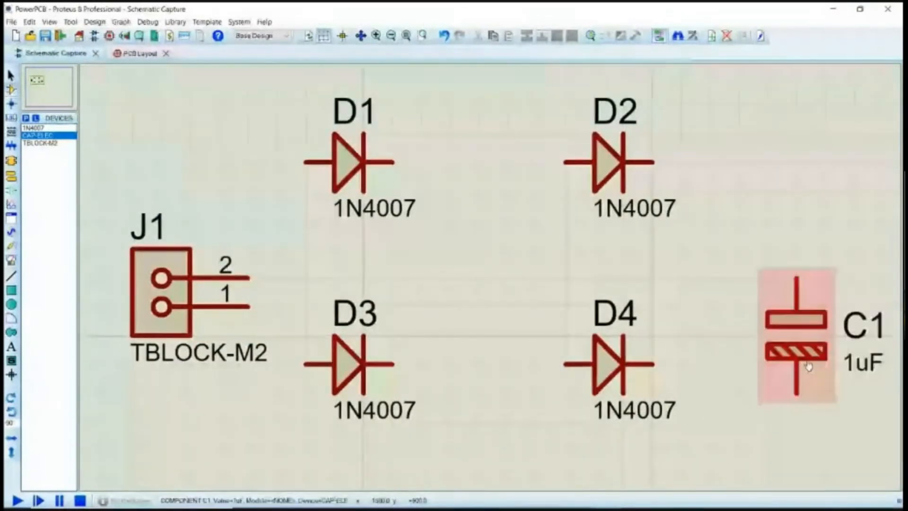
- Check the hand-drawn schematic, add the 7812 regulator to the project's devices and place one to the right of capacitor C1
{"action": "scroll", "coordinate": [758, 429], "scroll_direction": "down", "scroll_amount": 2}
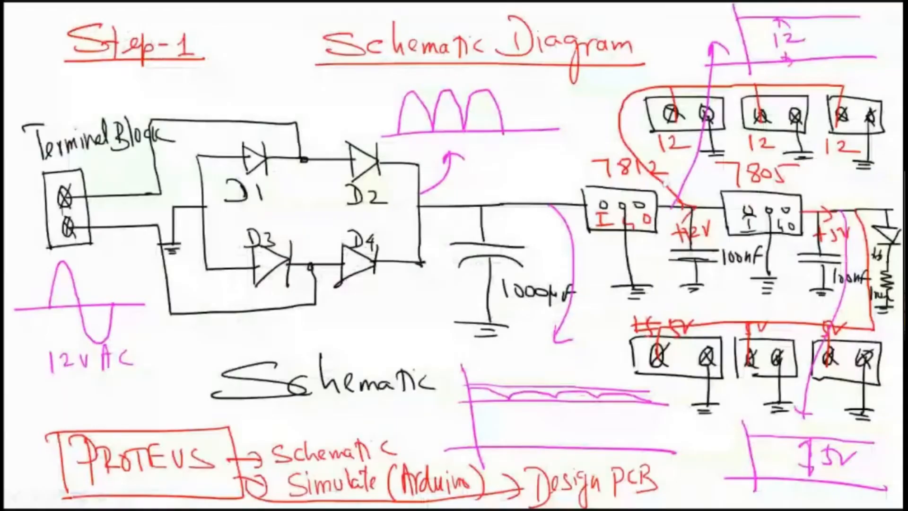
{"action": "key", "text": "alt+Tab"}
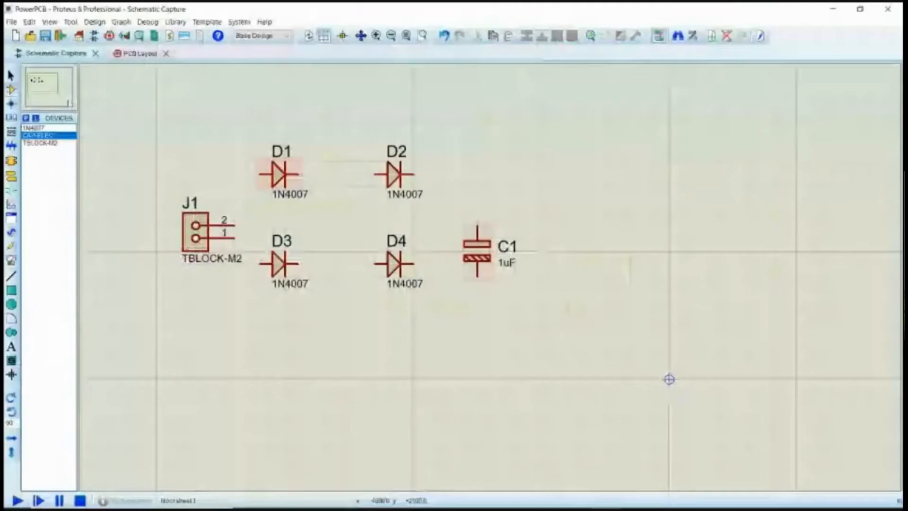
{"action": "left_click", "coordinate": [26, 118]}
{"action": "type", "text": "7812"}
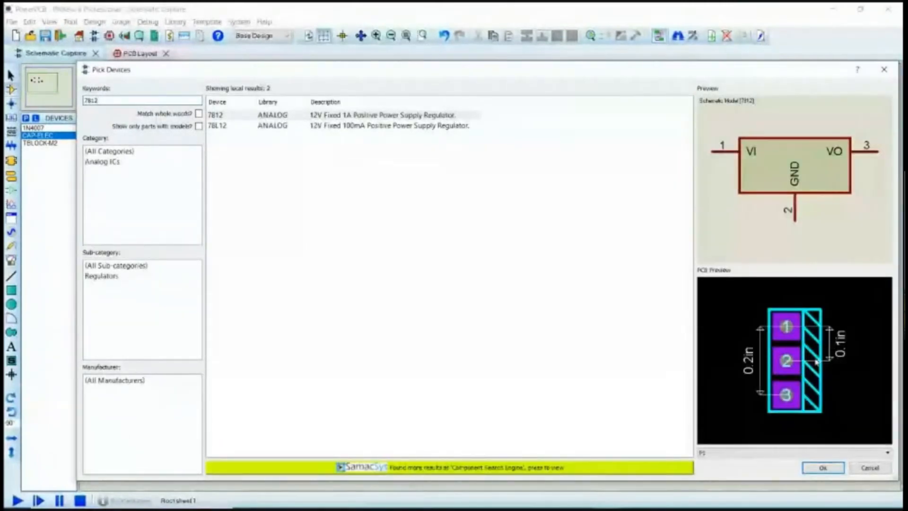
{"action": "key", "text": "Return"}
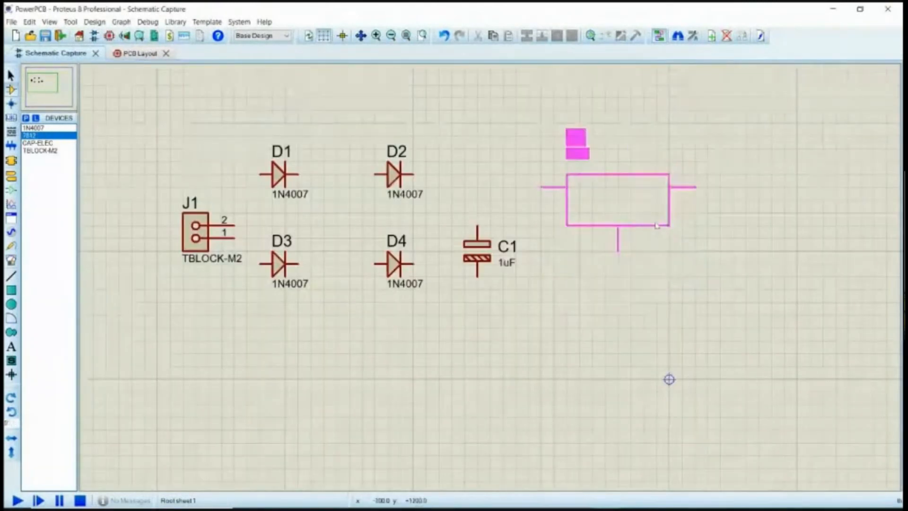
{"action": "left_click", "coordinate": [669, 251]}
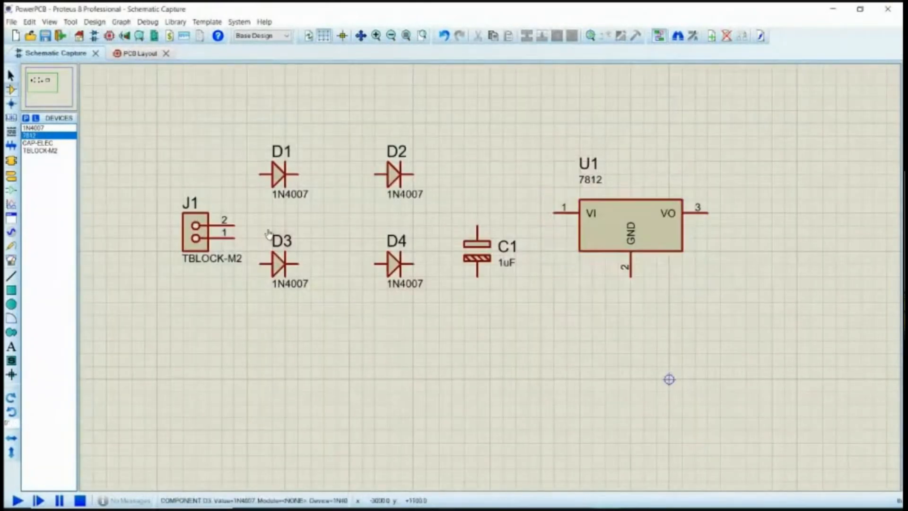
- Search the device library for "7805", add the regulator and place one to the right of U1 at the same height
{"action": "left_click", "coordinate": [26, 118]}
{"action": "type", "text": "7"}
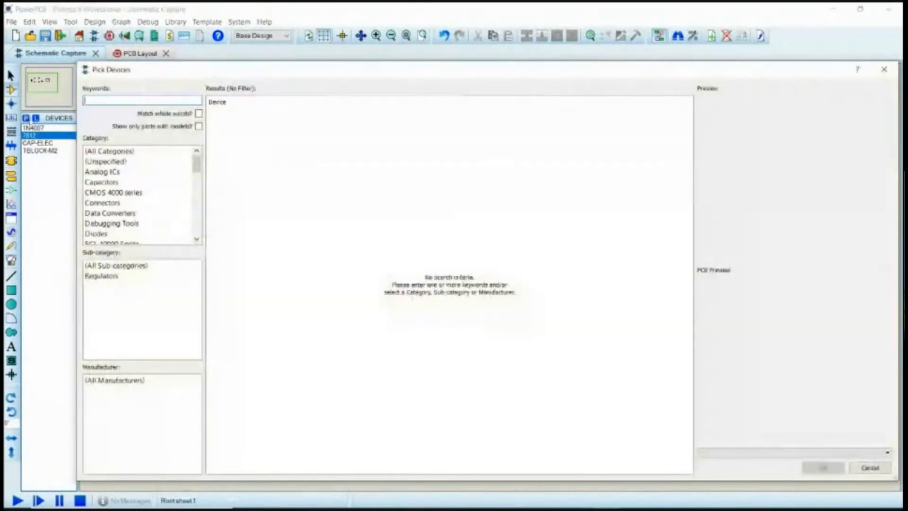
{"action": "type", "text": "80"}
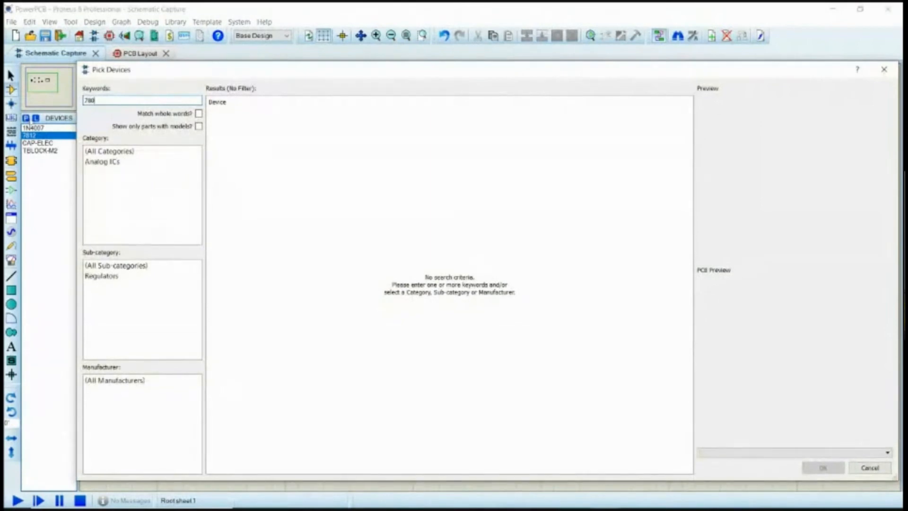
{"action": "type", "text": "5"}
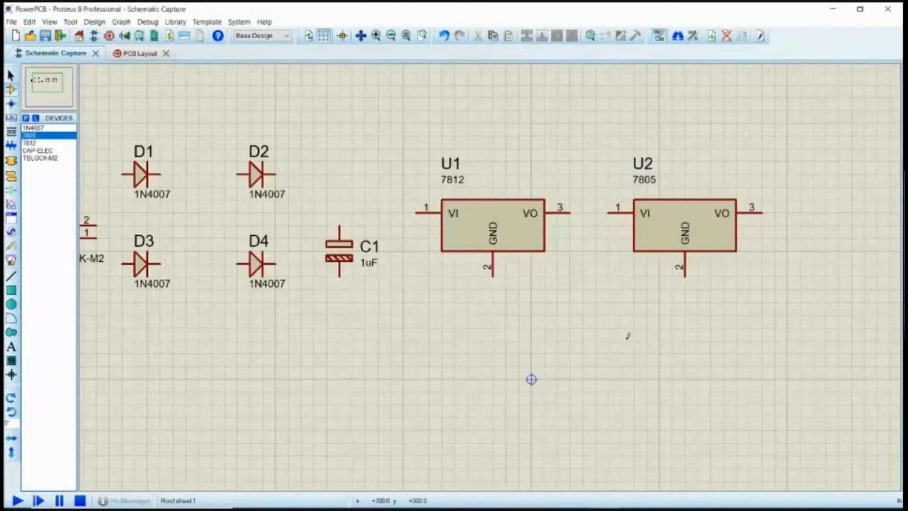
- Consult the hand-drawn schematic, search the device library for "cap" and select the generic non-electrolytic capacitor CAP
{"action": "scroll", "coordinate": [531, 377], "scroll_direction": "down", "scroll_amount": 2}
{"action": "key", "text": "alt+Tab"}
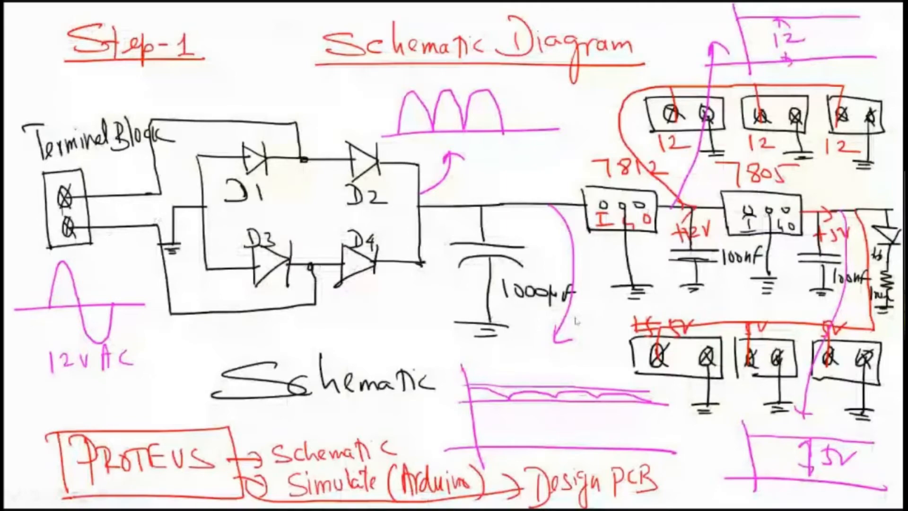
{"action": "key", "text": "alt+Tab"}
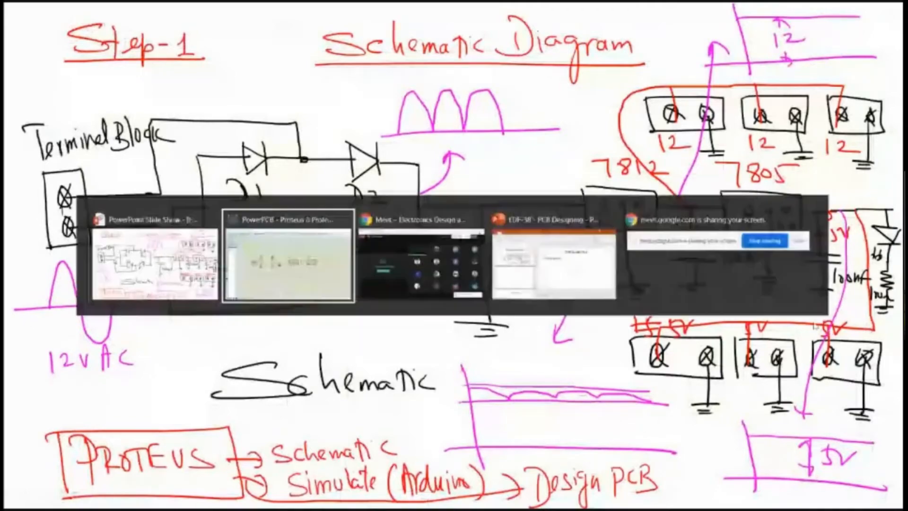
{"action": "type", "text": "pcap"}
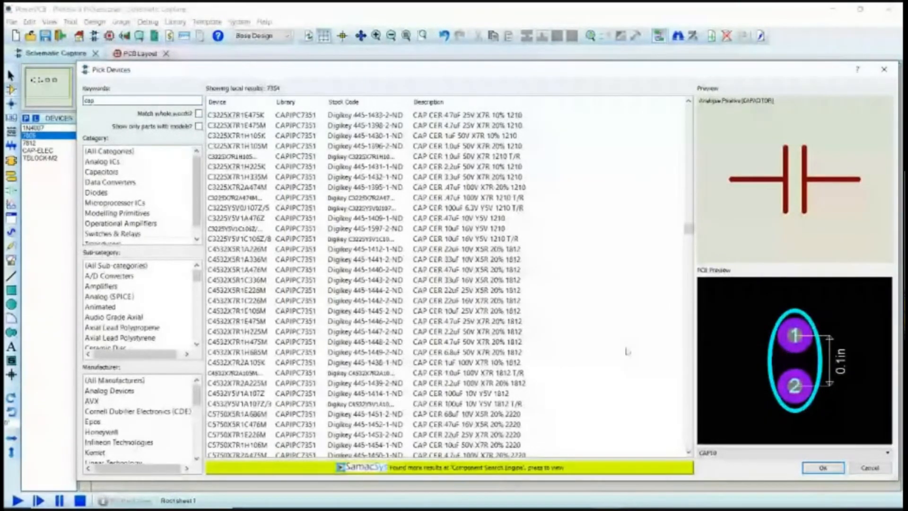
{"action": "scroll", "coordinate": [569, 399], "scroll_direction": "down", "scroll_amount": 2}
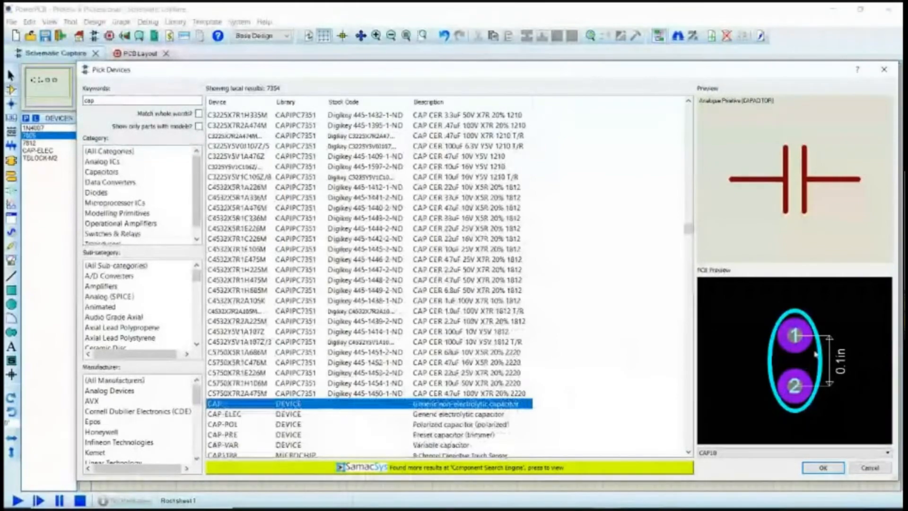
- Add the selected CAP device and place two vertically: one between U1 and U2, the other to the right of U2
{"action": "left_click", "coordinate": [823, 467]}
{"action": "left_click", "coordinate": [558, 276]}
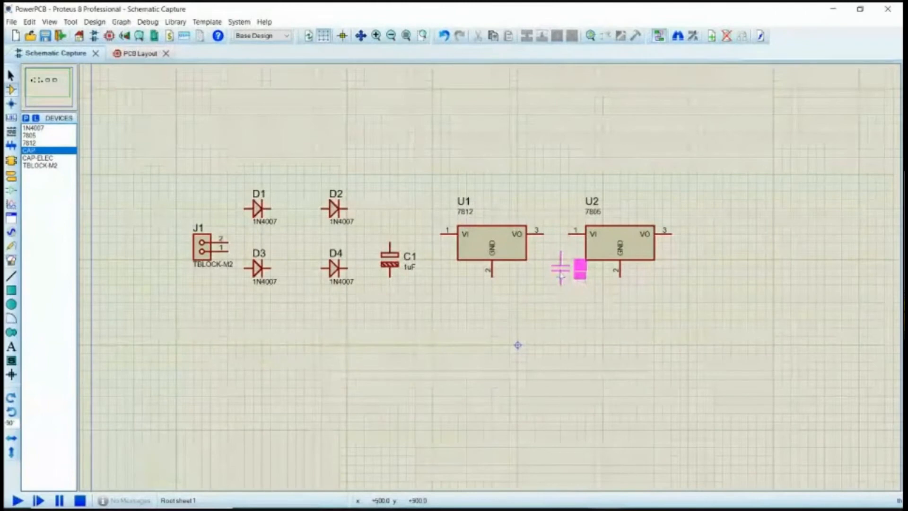
{"action": "left_click", "coordinate": [560, 270]}
{"action": "left_click", "coordinate": [723, 269]}
{"action": "left_click", "coordinate": [688, 268]}
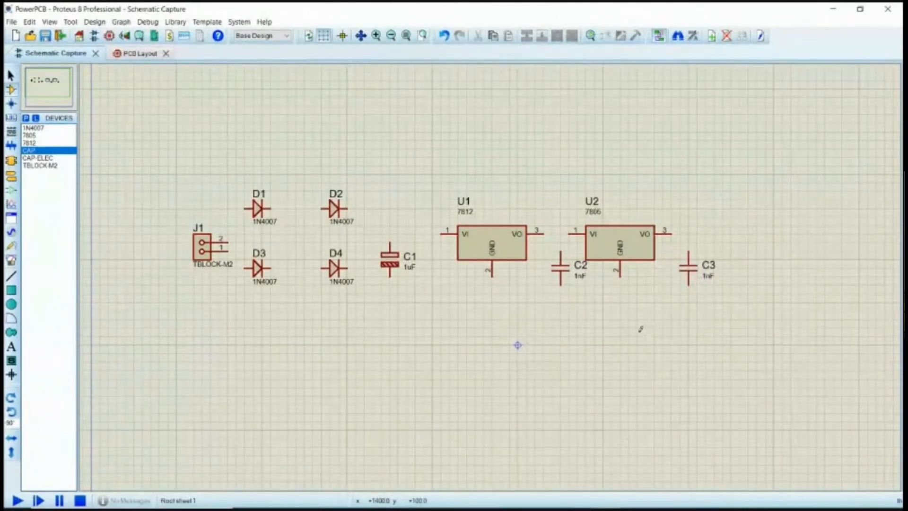
- Search the device library for "led" and select the generic light emitting diode LED
{"action": "left_click", "coordinate": [26, 118]}
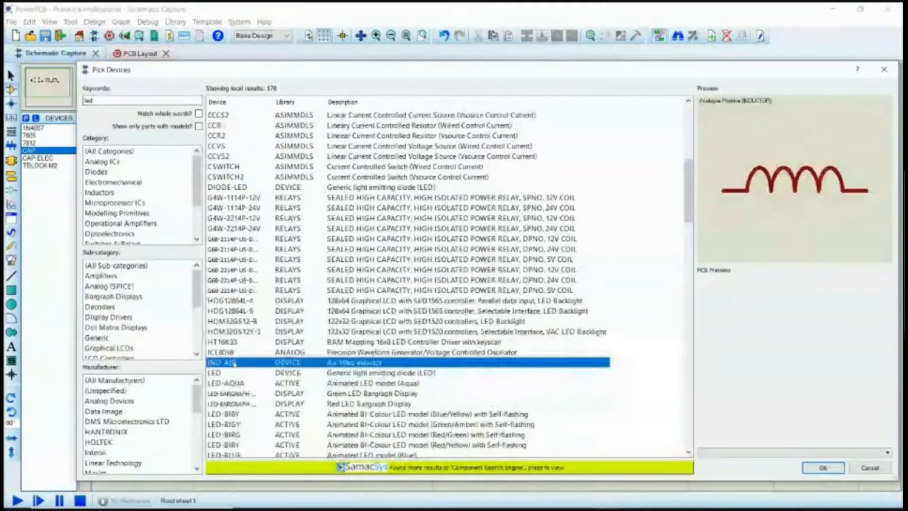
{"action": "scroll", "coordinate": [233, 363], "scroll_direction": "up", "scroll_amount": 2}
{"action": "key", "text": "Down"}
{"action": "key", "text": "Down"}
{"action": "key", "text": "Down"}
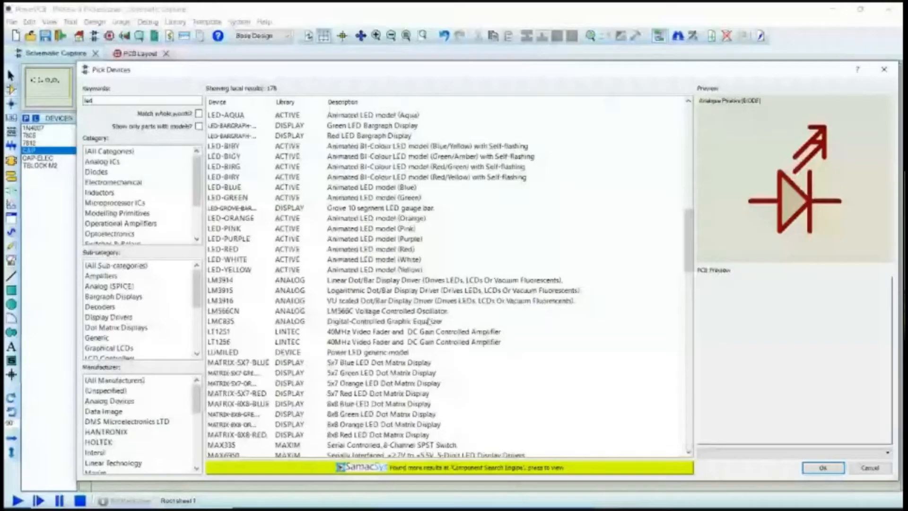
{"action": "scroll", "coordinate": [416, 345], "scroll_direction": "up", "scroll_amount": 1}
{"action": "scroll", "coordinate": [401, 370], "scroll_direction": "up", "scroll_amount": 4}
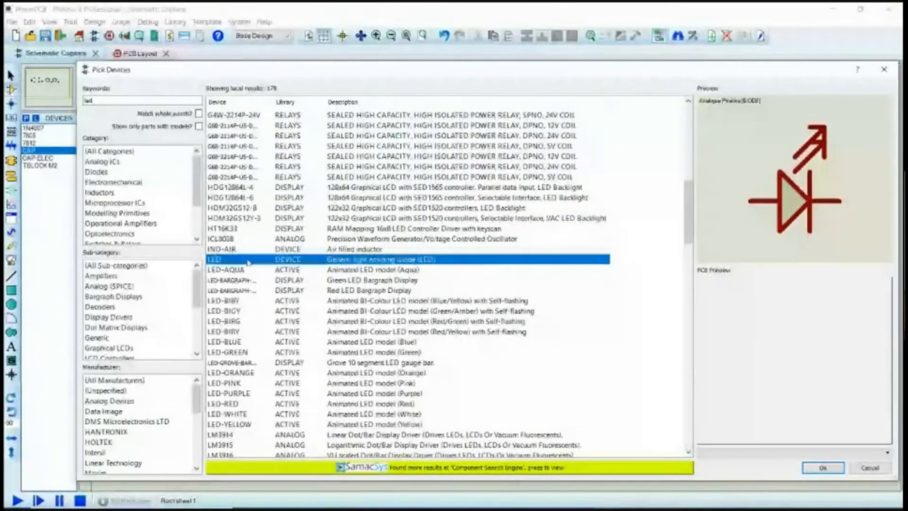
- Look through the "led" search results, add the generic LED and place one pointing down to the right of C3
{"action": "scroll", "coordinate": [248, 261], "scroll_direction": "down", "scroll_amount": 2}
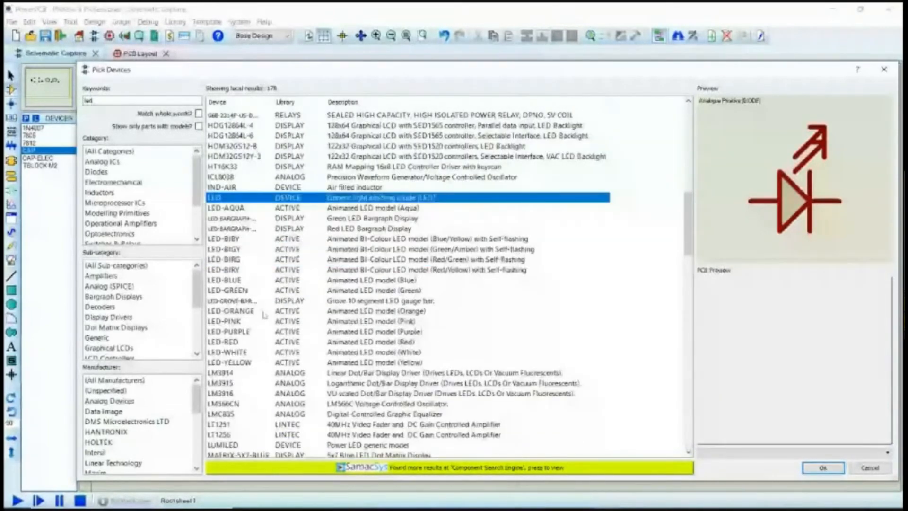
{"action": "scroll", "coordinate": [265, 314], "scroll_direction": "down", "scroll_amount": 7}
{"action": "left_click", "coordinate": [300, 383]}
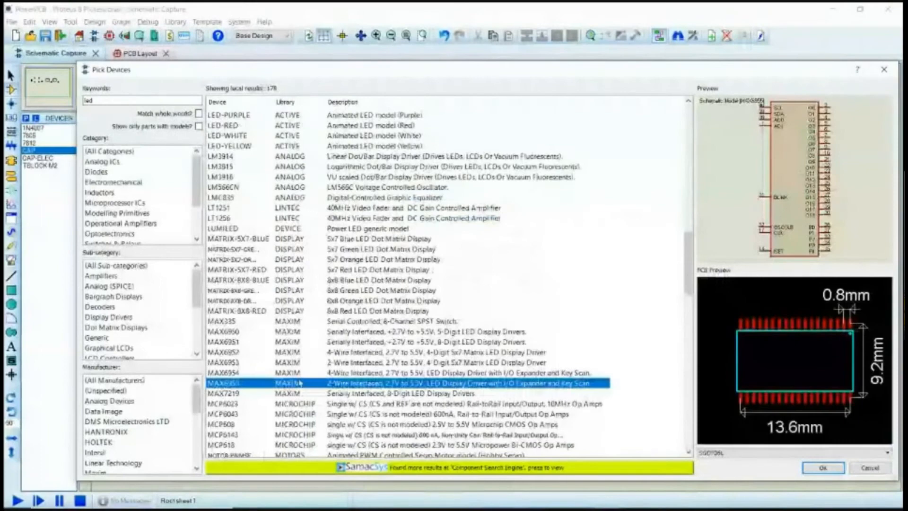
{"action": "key", "text": "Down"}
{"action": "key", "text": "Down"}
{"action": "key", "text": "Down"}
{"action": "key", "text": "Down"}
{"action": "key", "text": "Down"}
{"action": "key", "text": "Down"}
{"action": "key", "text": "Down"}
{"action": "key", "text": "Down"}
{"action": "key", "text": "Down"}
{"action": "key", "text": "Down"}
{"action": "key", "text": "Down"}
{"action": "key", "text": "Down"}
{"action": "key", "text": "Down"}
{"action": "key", "text": "Down"}
{"action": "key", "text": "Down"}
{"action": "key", "text": "Down"}
{"action": "key", "text": "Down"}
{"action": "key", "text": "Down"}
{"action": "key", "text": "Down"}
{"action": "key", "text": "Down"}
{"action": "key", "text": "Down"}
{"action": "key", "text": "Down"}
{"action": "key", "text": "Down"}
{"action": "key", "text": "Down"}
{"action": "key", "text": "Down"}
{"action": "key", "text": "Up"}
{"action": "key", "text": "Up"}
{"action": "key", "text": "Up"}
{"action": "key", "text": "Up"}
{"action": "key", "text": "Up"}
{"action": "key", "text": "Up"}
{"action": "key", "text": "Up"}
{"action": "key", "text": "Up"}
{"action": "key", "text": "Up"}
{"action": "key", "text": "Up"}
{"action": "key", "text": "Up"}
{"action": "key", "text": "Up"}
{"action": "key", "text": "Up"}
{"action": "key", "text": "Up"}
{"action": "key", "text": "Up"}
{"action": "key", "text": "Up"}
{"action": "key", "text": "Up"}
{"action": "key", "text": "Up"}
{"action": "key", "text": "Up"}
{"action": "key", "text": "Up"}
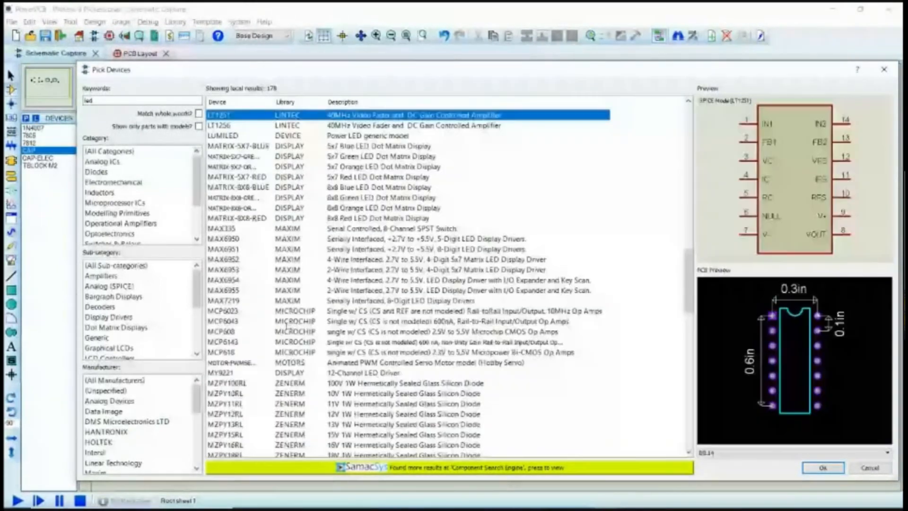
{"action": "key", "text": "Up"}
{"action": "key", "text": "Up"}
{"action": "key", "text": "Up"}
{"action": "key", "text": "Up"}
{"action": "key", "text": "Up"}
{"action": "key", "text": "Up"}
{"action": "key", "text": "Up"}
{"action": "key", "text": "Up"}
{"action": "key", "text": "Up"}
{"action": "key", "text": "Up"}
{"action": "key", "text": "Up"}
{"action": "key", "text": "Up"}
{"action": "key", "text": "Up"}
{"action": "key", "text": "Up"}
{"action": "key", "text": "Up"}
{"action": "key", "text": "Up"}
{"action": "key", "text": "Up"}
{"action": "key", "text": "Up"}
{"action": "key", "text": "Up"}
{"action": "key", "text": "Up"}
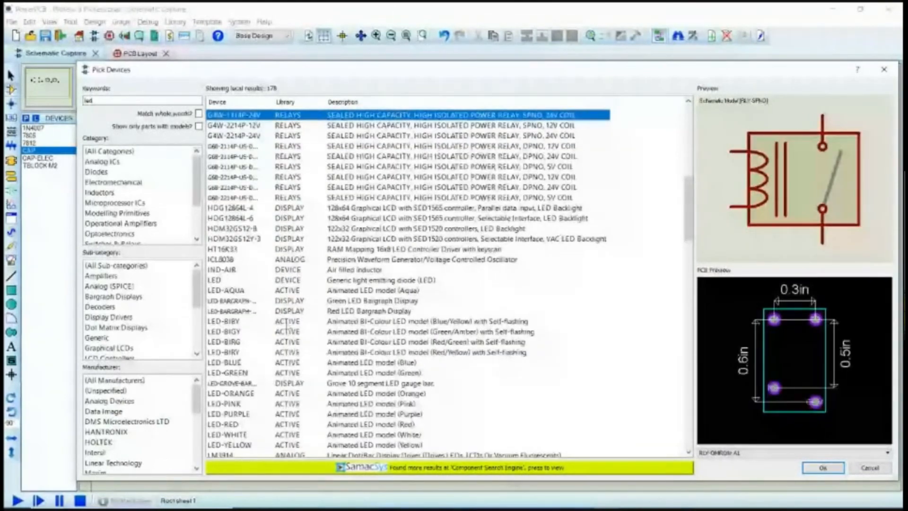
{"action": "key", "text": "Up"}
{"action": "key", "text": "Up"}
{"action": "key", "text": "Up"}
{"action": "key", "text": "Up"}
{"action": "key", "text": "Up"}
{"action": "key", "text": "Up"}
{"action": "key", "text": "Up"}
{"action": "key", "text": "Up"}
{"action": "key", "text": "Up"}
{"action": "key", "text": "Up"}
{"action": "key", "text": "Up"}
{"action": "key", "text": "Up"}
{"action": "key", "text": "Up"}
{"action": "key", "text": "Up"}
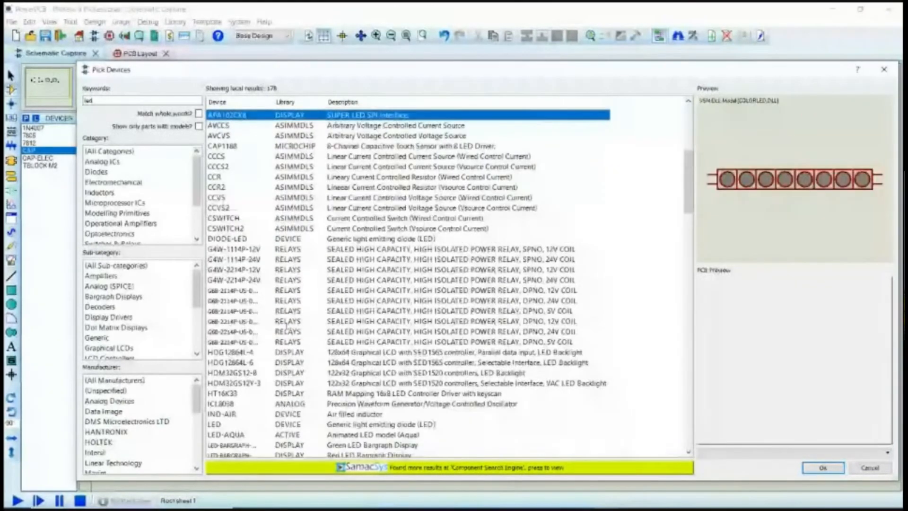
{"action": "key", "text": "Up"}
{"action": "key", "text": "Up"}
{"action": "key", "text": "Up"}
{"action": "key", "text": "Up"}
{"action": "key", "text": "Up"}
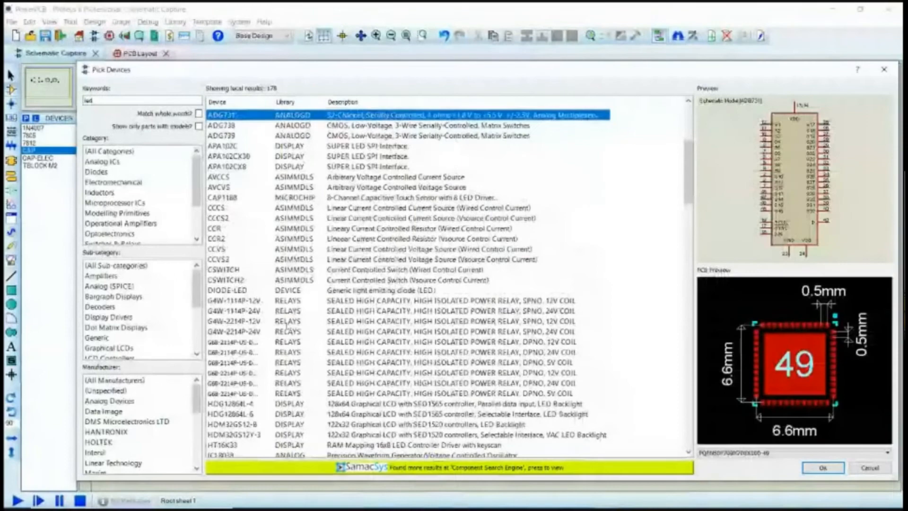
{"action": "key", "text": "Up"}
{"action": "key", "text": "Up"}
{"action": "key", "text": "Up"}
{"action": "key", "text": "Up"}
{"action": "key", "text": "Up"}
{"action": "key", "text": "Up"}
{"action": "key", "text": "Up"}
{"action": "key", "text": "Up"}
{"action": "key", "text": "Up"}
{"action": "key", "text": "Up"}
{"action": "key", "text": "Up"}
{"action": "key", "text": "Up"}
{"action": "key", "text": "Up"}
{"action": "key", "text": "Up"}
{"action": "key", "text": "Up"}
{"action": "key", "text": "Up"}
{"action": "key", "text": "Up"}
{"action": "key", "text": "Up"}
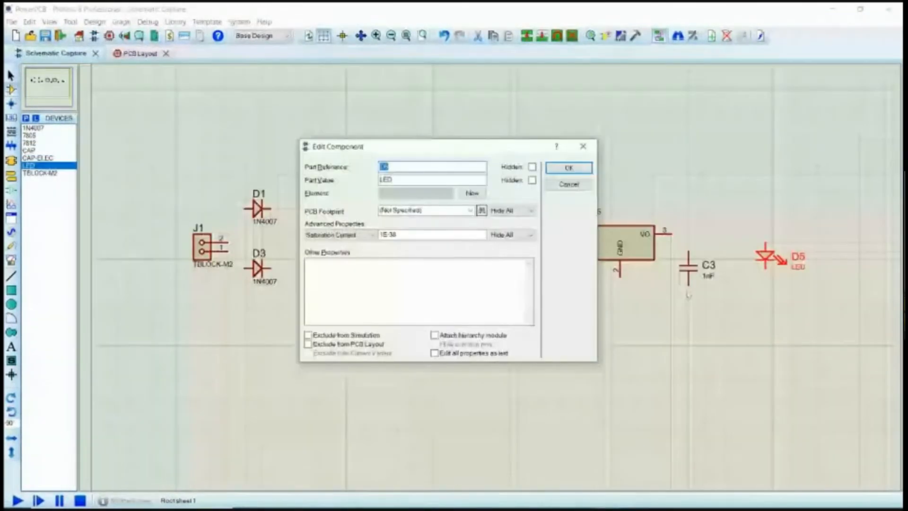
- Open the package library for LED D5's PCB footprint and search for "electrolytic cap"
{"action": "left_click", "coordinate": [452, 210]}
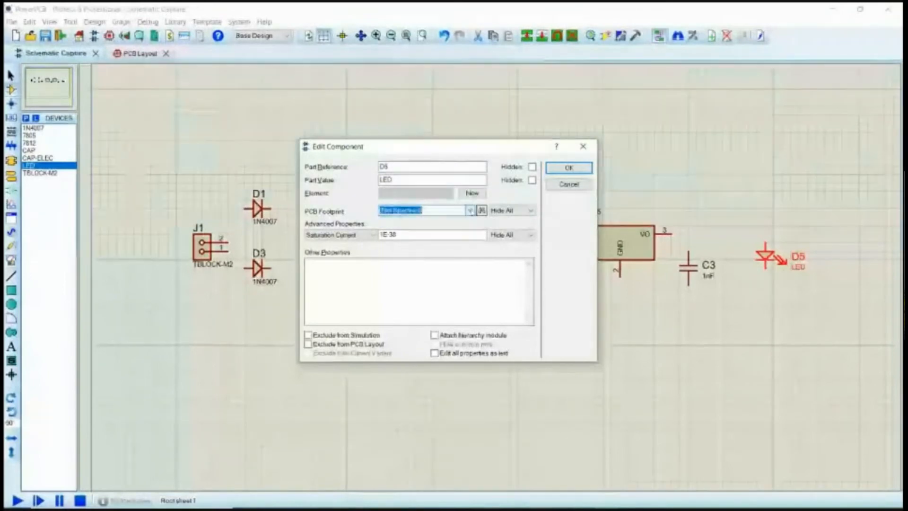
{"action": "left_click", "coordinate": [482, 209]}
{"action": "type", "text": "cap"}
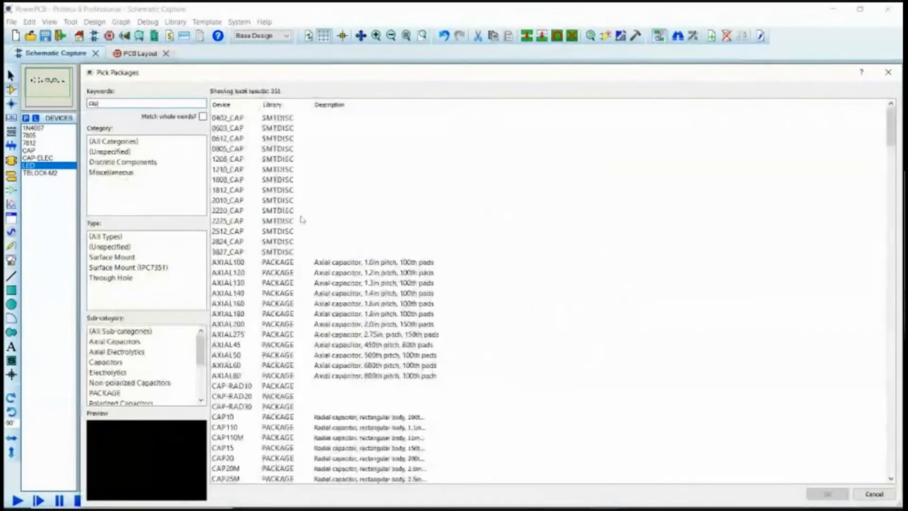
{"action": "key", "text": "BackSpace"}
{"action": "type", "text": "elec"}
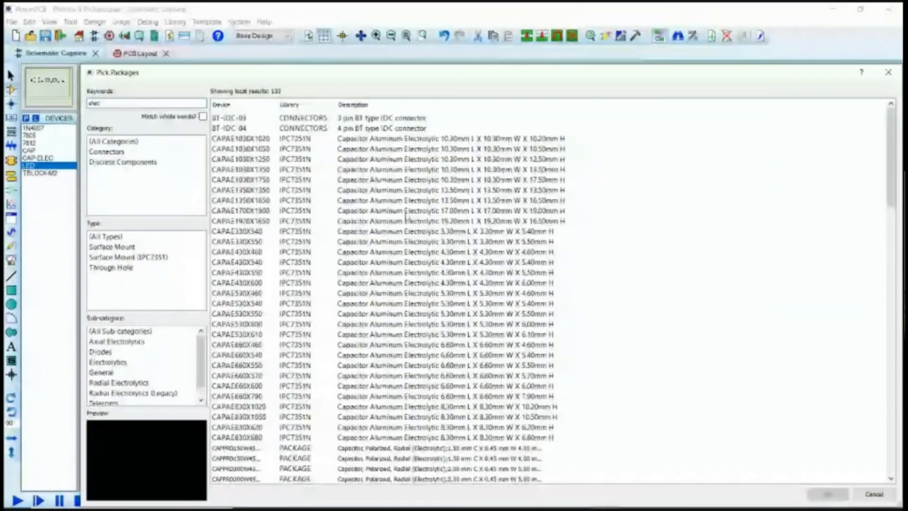
{"action": "type", "text": "trolytic cap"}
- Browse the electrolytic packages and assign the polarized radial footprint CAPPRD150W45D400H600 with 1.50 mm pitch to LED D5
{"action": "scroll", "coordinate": [438, 386], "scroll_direction": "down", "scroll_amount": 8}
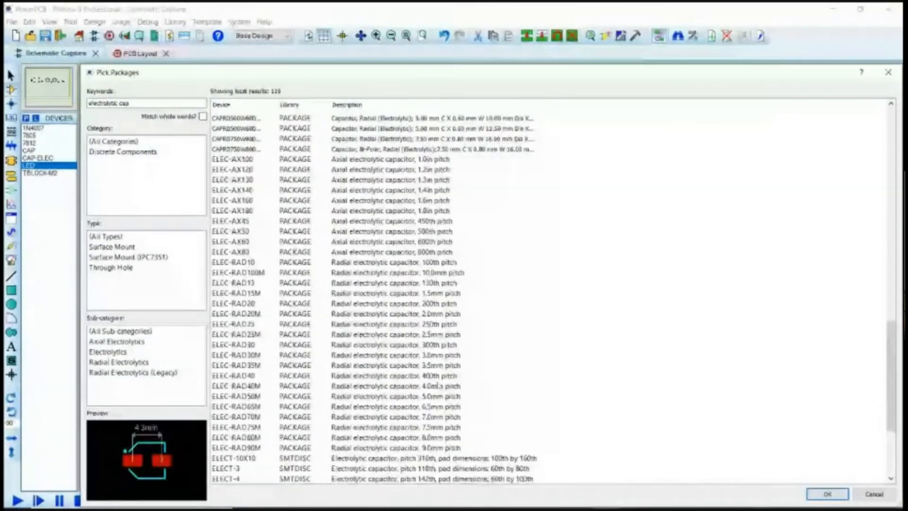
{"action": "scroll", "coordinate": [436, 385], "scroll_direction": "down", "scroll_amount": 5}
{"action": "scroll", "coordinate": [350, 331], "scroll_direction": "down", "scroll_amount": 4}
{"action": "scroll", "coordinate": [318, 427], "scroll_direction": "up", "scroll_amount": 20}
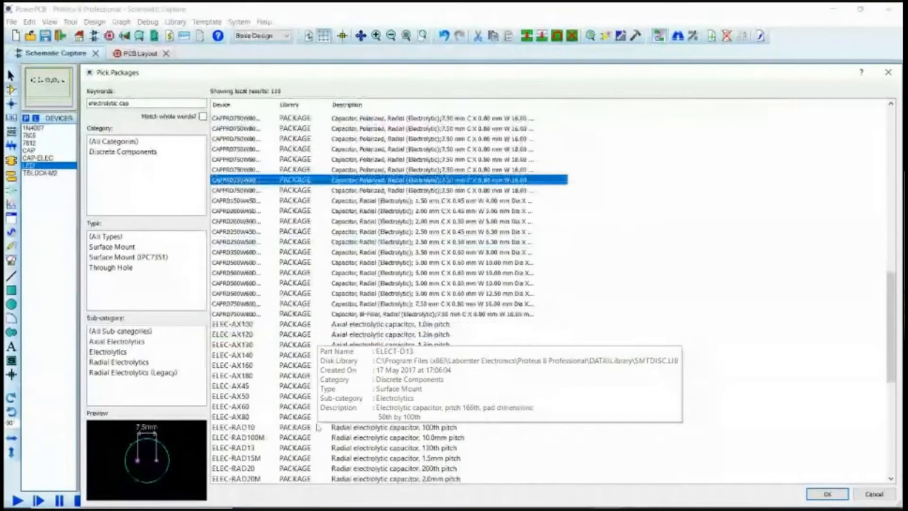
{"action": "scroll", "coordinate": [318, 427], "scroll_direction": "up", "scroll_amount": 7}
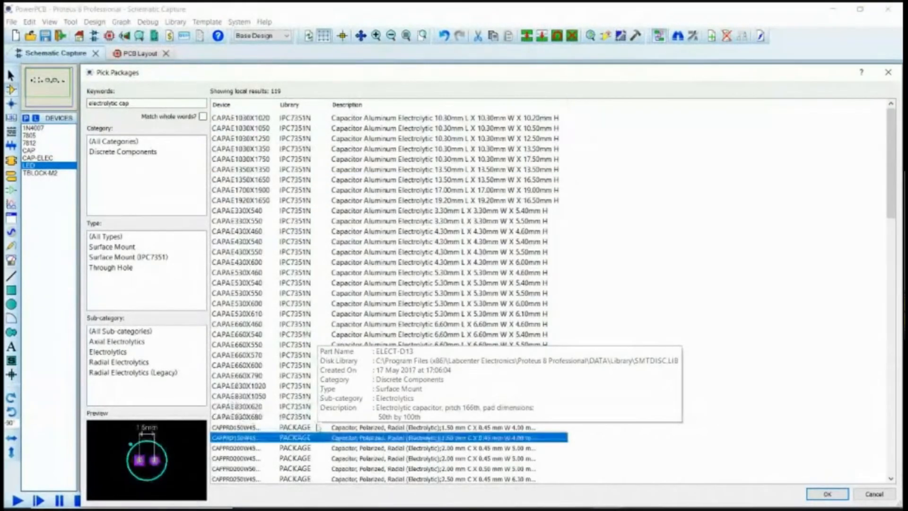
{"action": "left_click", "coordinate": [318, 427]}
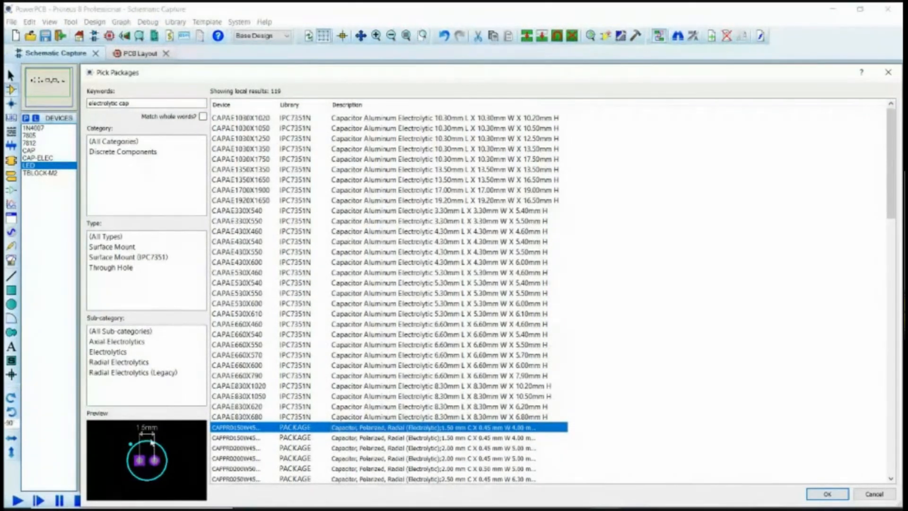
{"action": "left_click", "coordinate": [827, 494]}
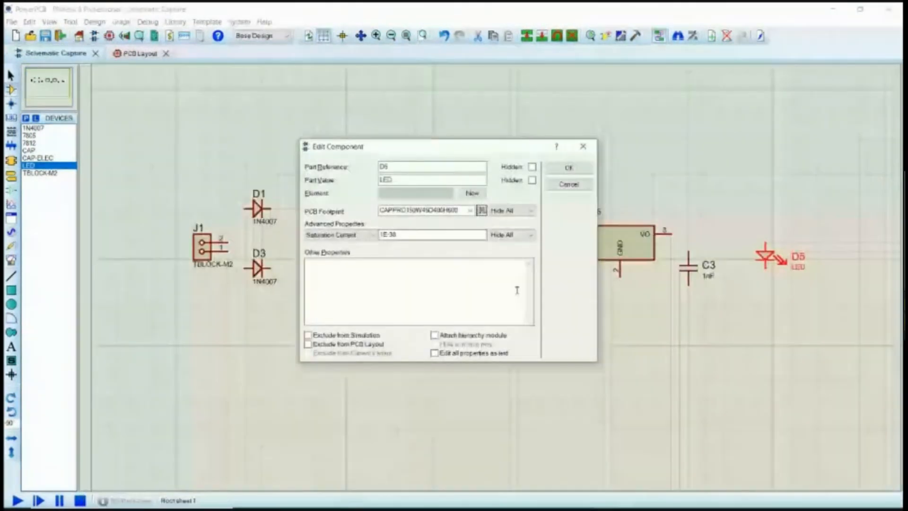
{"action": "key", "text": "Return"}
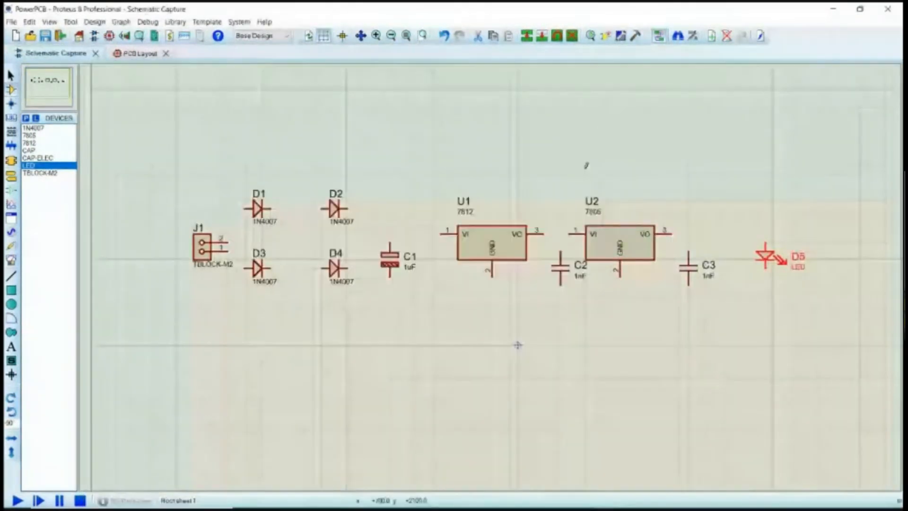
{"action": "double_click", "coordinate": [772, 266]}
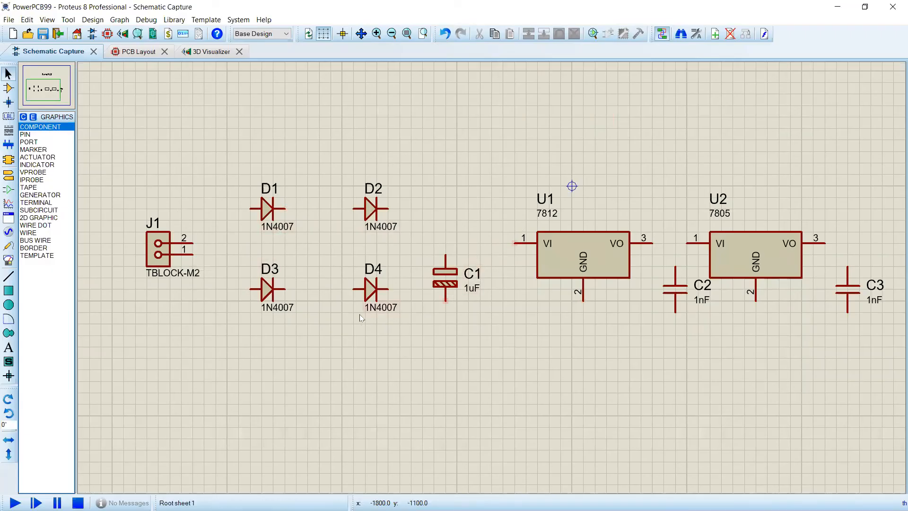
- Wire the diode bridge: D1 cathode to D2 anode, D3 cathode to D4 anode, D1 and D3 anodes together, D2 and D4 cathodes together
{"action": "left_click", "coordinate": [285, 208]}
{"action": "left_click", "coordinate": [354, 208]}
{"action": "left_click", "coordinate": [285, 289]}
{"action": "left_click", "coordinate": [353, 288]}
{"action": "left_click", "coordinate": [250, 208]}
{"action": "left_click", "coordinate": [250, 288]}
{"action": "left_click", "coordinate": [388, 208]}
{"action": "left_click", "coordinate": [388, 288]}
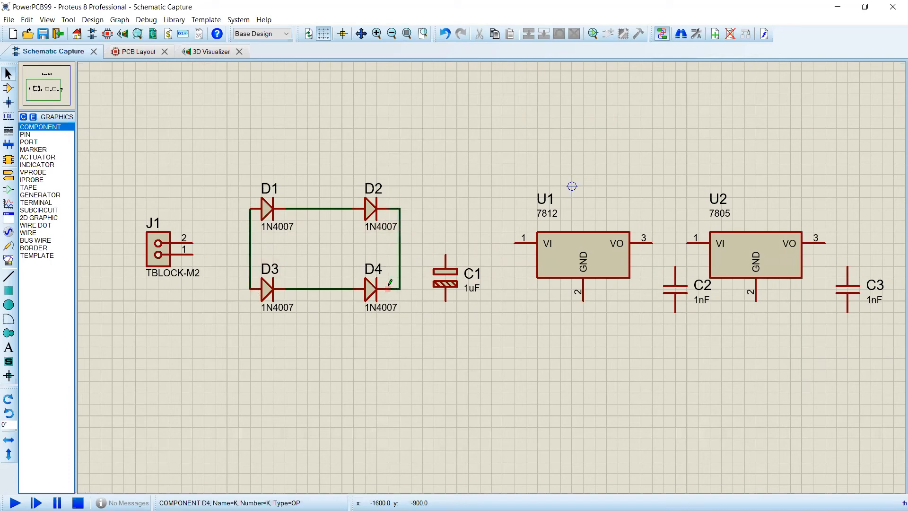
- Wire J1 pin 2 over the bridge to the D1–D2 wire, and J1 pin 1 under it to the D3–D4 wire
{"action": "left_click", "coordinate": [192, 243]}
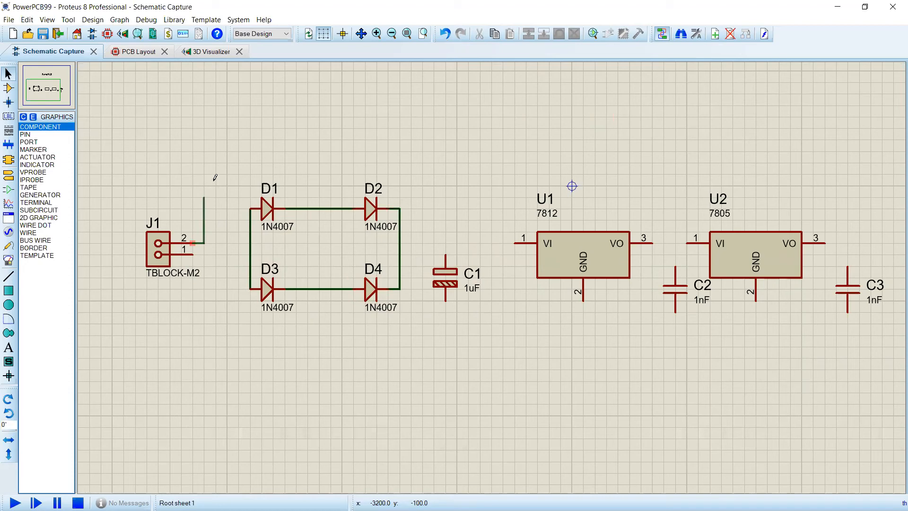
{"action": "left_click", "coordinate": [319, 163]}
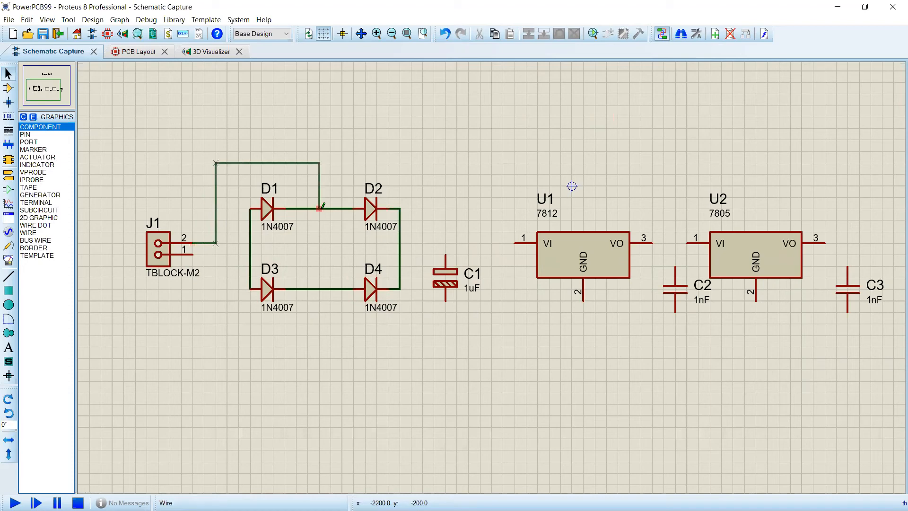
{"action": "left_click", "coordinate": [320, 208]}
{"action": "left_click", "coordinate": [192, 254]}
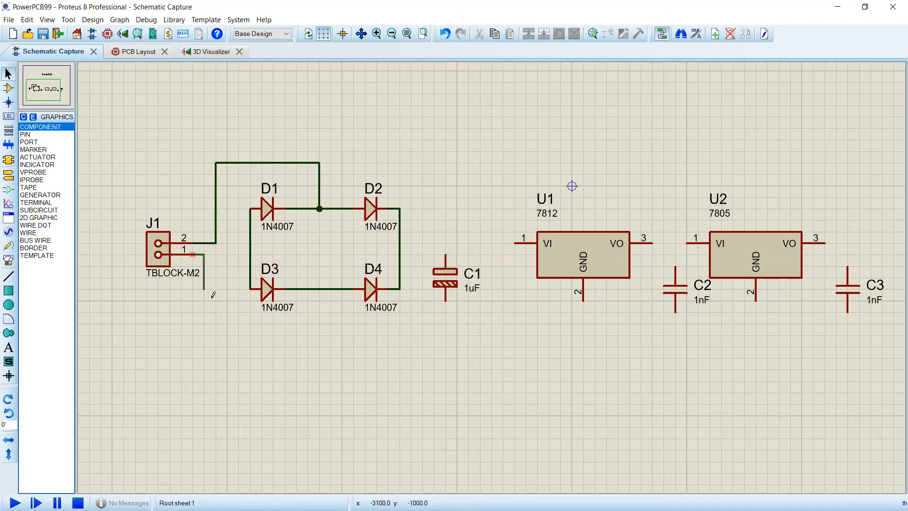
{"action": "left_click", "coordinate": [216, 334]}
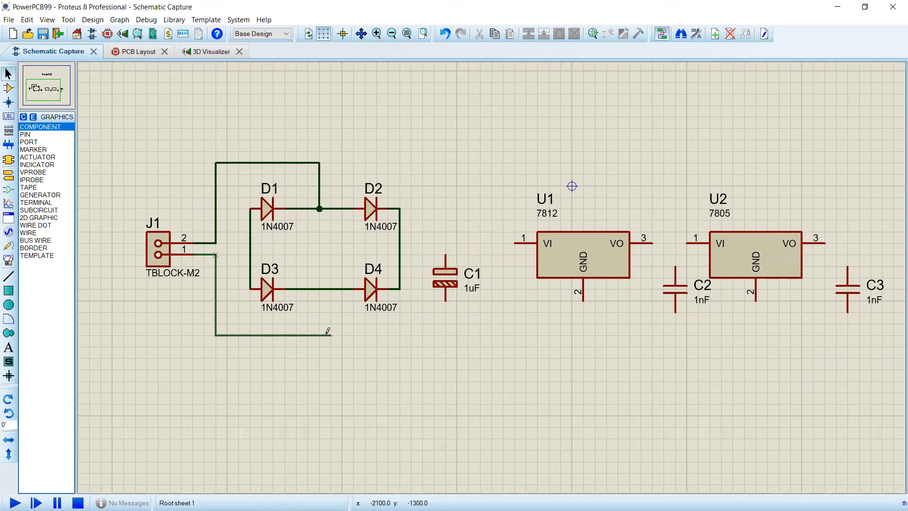
{"action": "left_click", "coordinate": [319, 288]}
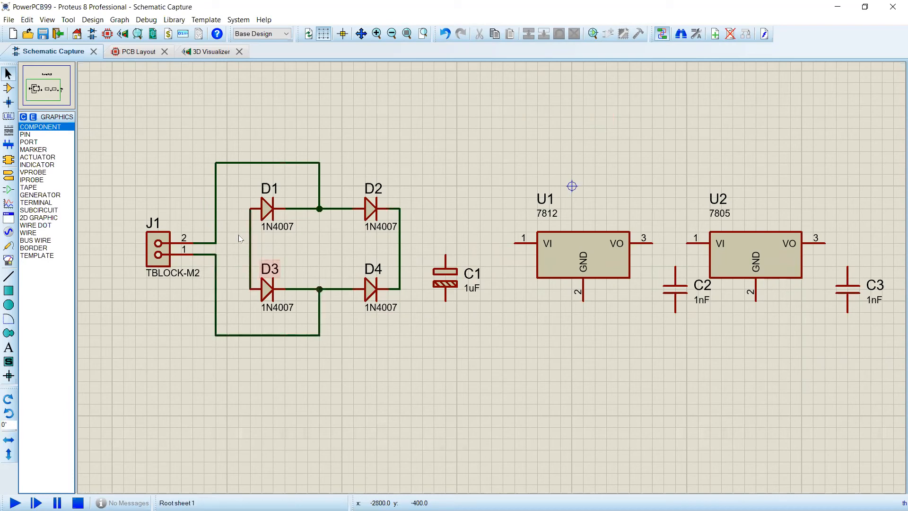
- Place a GROUND terminal between J1 and D3 and wire it to the line joining D1's and D3's anodes
{"action": "left_click", "coordinate": [8, 176]}
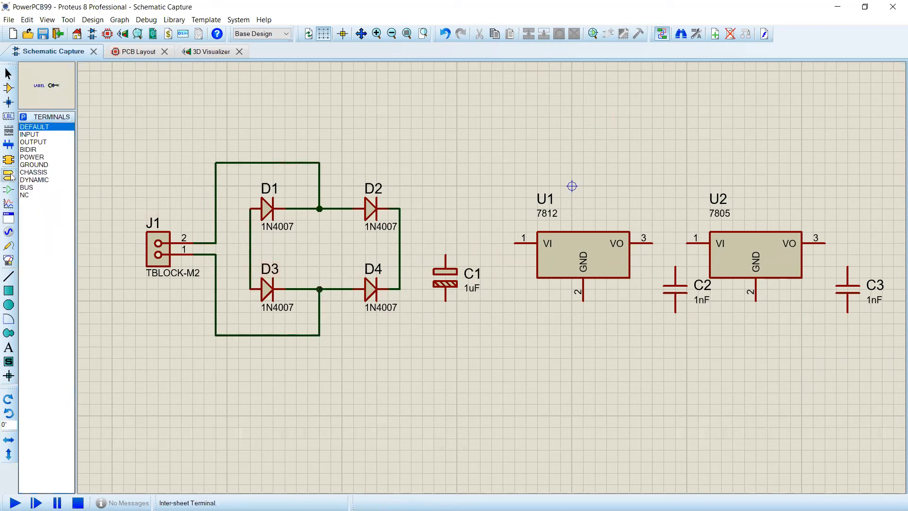
{"action": "left_click", "coordinate": [32, 165]}
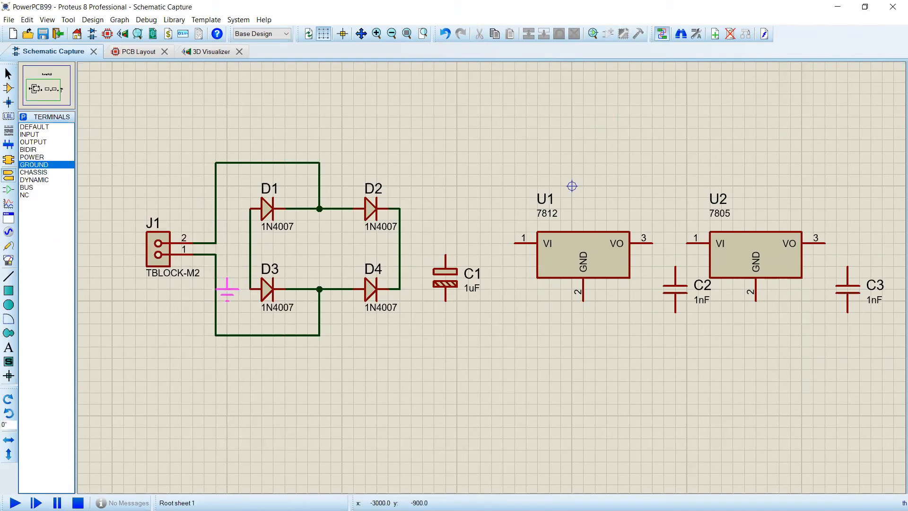
{"action": "left_click", "coordinate": [228, 280]}
{"action": "left_click", "coordinate": [227, 277]}
{"action": "left_click", "coordinate": [250, 254]}
- Wire the bridge's D2–D4 output to U1's VI pin and connect C1's upper pin to that wire
{"action": "left_click", "coordinate": [400, 243]}
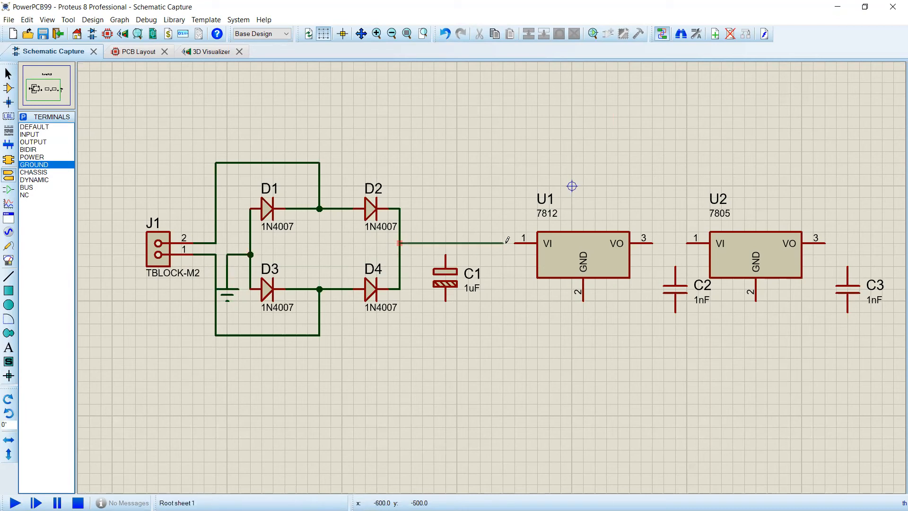
{"action": "left_click", "coordinate": [515, 243]}
{"action": "left_click", "coordinate": [446, 254]}
{"action": "left_click", "coordinate": [445, 243]}
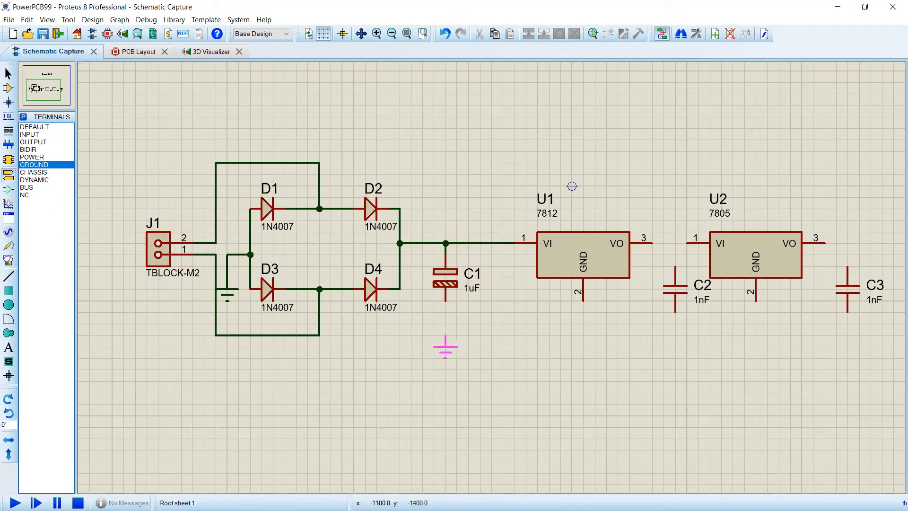
- Place GROUND terminals below C1, U1 and U2 and wire them to C1's lower pin and both regulators' GND pins
{"action": "left_click", "coordinate": [446, 336]}
{"action": "left_click", "coordinate": [445, 324]}
{"action": "left_click", "coordinate": [446, 300]}
{"action": "left_click", "coordinate": [583, 325]}
{"action": "left_click", "coordinate": [583, 322]}
{"action": "left_click", "coordinate": [583, 300]}
{"action": "left_click", "coordinate": [756, 314]}
{"action": "left_click", "coordinate": [755, 301]}
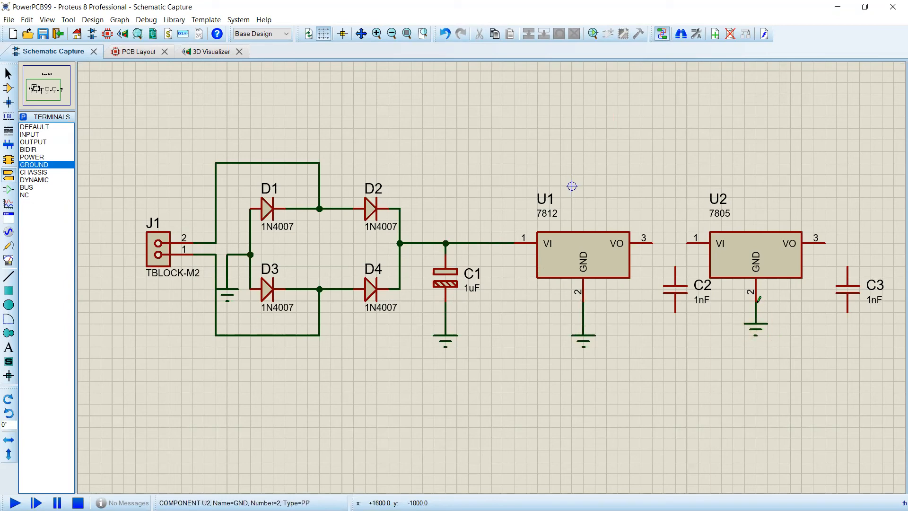
{"action": "left_click", "coordinate": [755, 312]}
- Place GROUND terminals below C2 and C3 and wire each to the capacitor's lower pin
{"action": "left_click", "coordinate": [675, 325]}
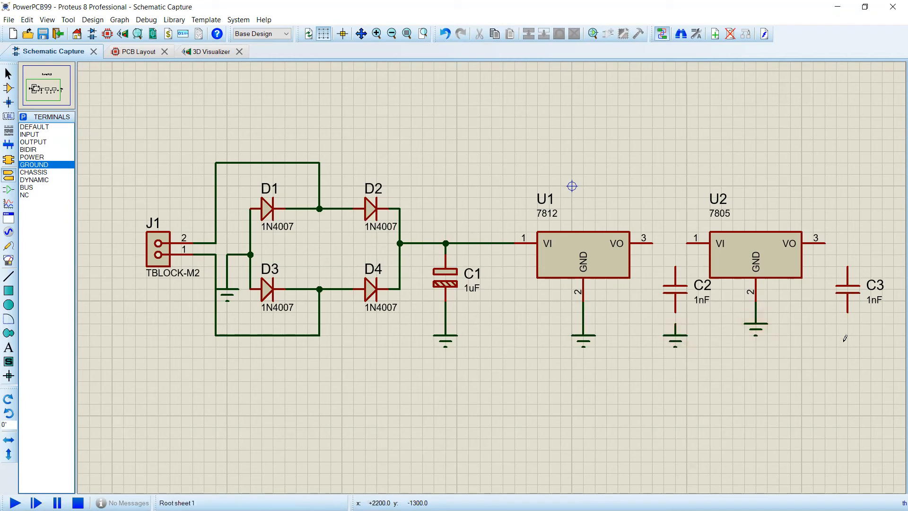
{"action": "left_click", "coordinate": [847, 325]}
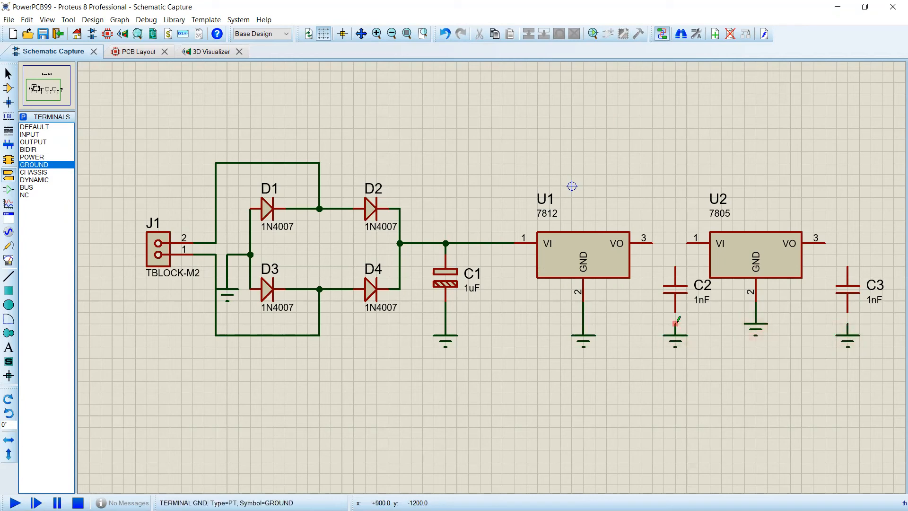
{"action": "left_click", "coordinate": [675, 323]}
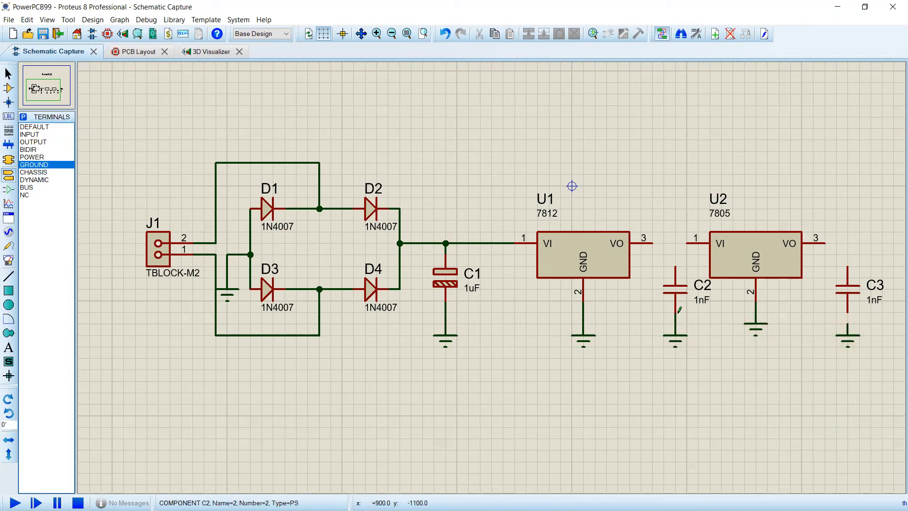
{"action": "left_click", "coordinate": [848, 323]}
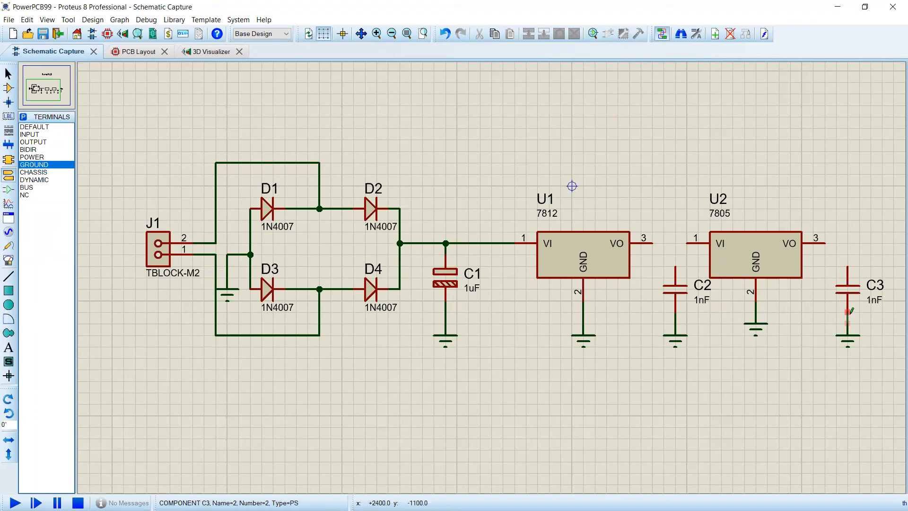
- Wire U1's VO pin to U2's VI pin and connect C2's upper pin to that wire
{"action": "left_click", "coordinate": [657, 243]}
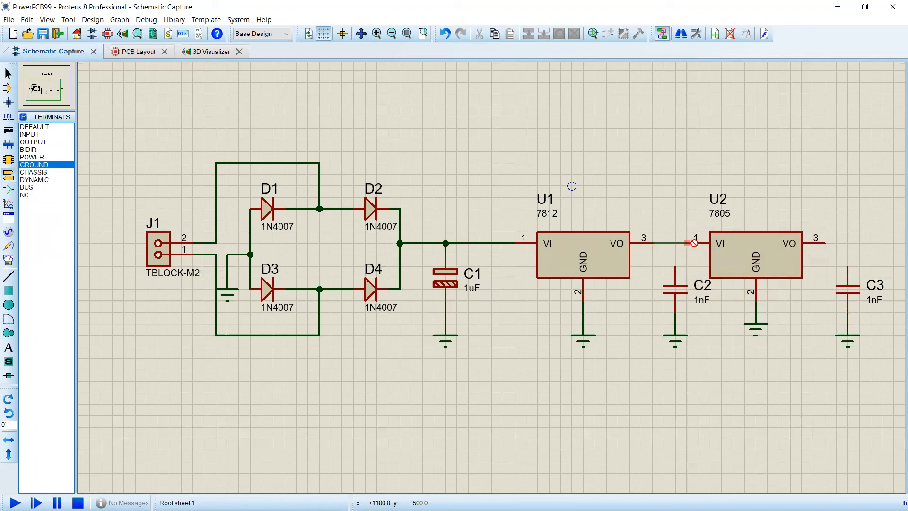
{"action": "left_click", "coordinate": [687, 244]}
{"action": "left_click", "coordinate": [677, 266]}
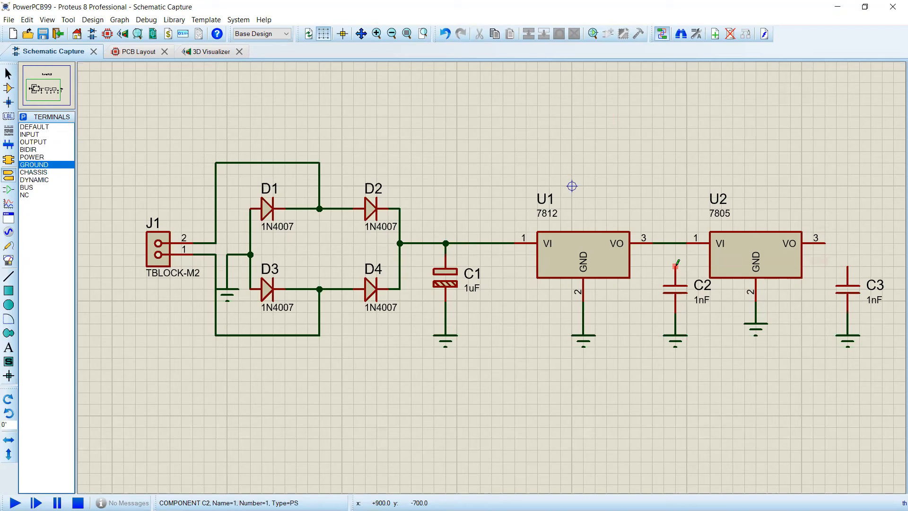
{"action": "left_click", "coordinate": [676, 244]}
- Wire U2's VO pin to the upper pin of LED D5
{"action": "scroll", "coordinate": [892, 294], "scroll_direction": "down", "scroll_amount": 2}
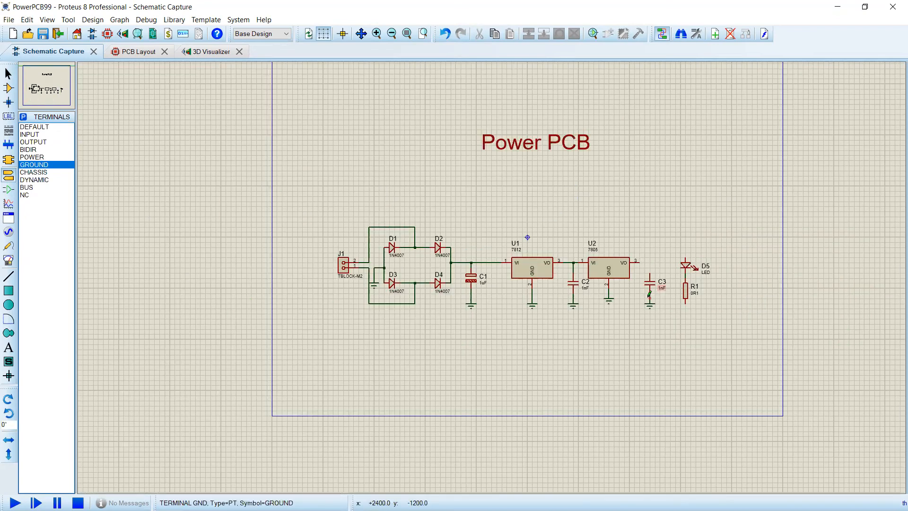
{"action": "scroll", "coordinate": [651, 297], "scroll_direction": "up", "scroll_amount": 2}
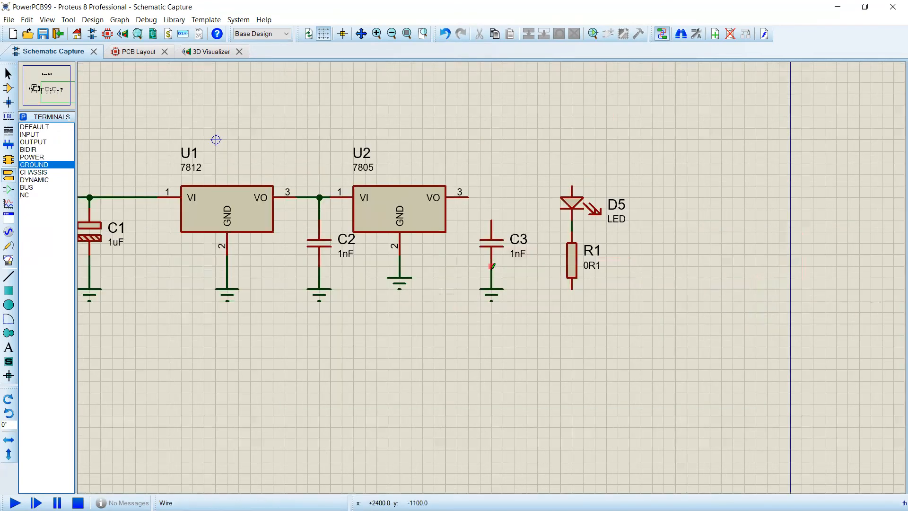
{"action": "left_click", "coordinate": [477, 195]}
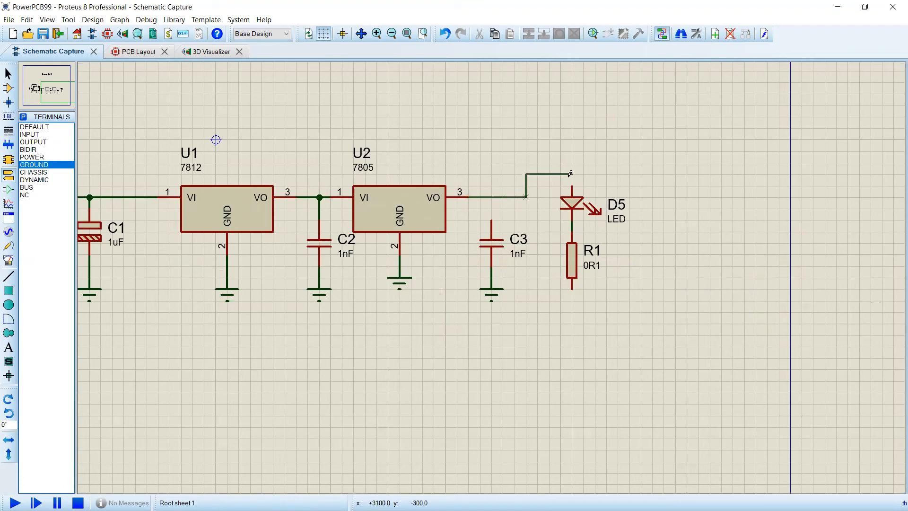
{"action": "left_click", "coordinate": [572, 175]}
- Ground R1's lower pin with a GROUND terminal and connect C3's upper pin to U2's output wire
{"action": "left_click", "coordinate": [572, 322]}
{"action": "left_click", "coordinate": [571, 289]}
{"action": "left_click", "coordinate": [572, 300]}
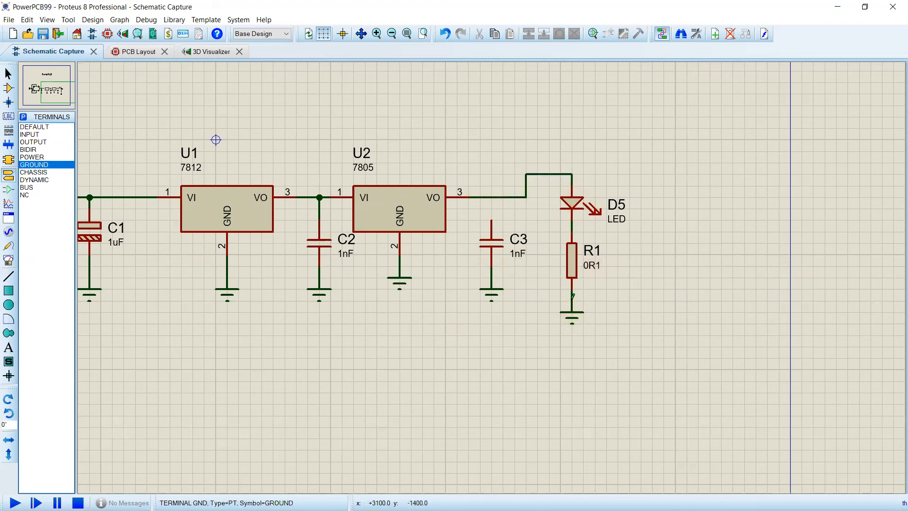
{"action": "left_click", "coordinate": [491, 220]}
{"action": "left_click", "coordinate": [491, 196]}
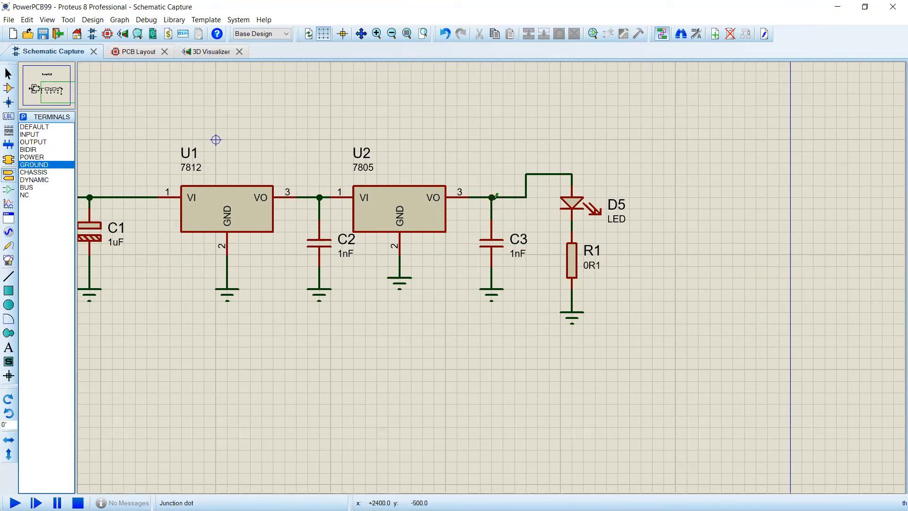
- Compare the wired schematic with the hand-drawn schematic diagram, checking the 12 V and 5 V output terminal blocks
{"action": "scroll", "coordinate": [335, 221], "scroll_direction": "down", "scroll_amount": 3}
{"action": "scroll", "coordinate": [534, 222], "scroll_direction": "up", "scroll_amount": 3}
{"action": "scroll", "coordinate": [535, 246], "scroll_direction": "down", "scroll_amount": 2}
{"action": "scroll", "coordinate": [553, 297], "scroll_direction": "up", "scroll_amount": 1}
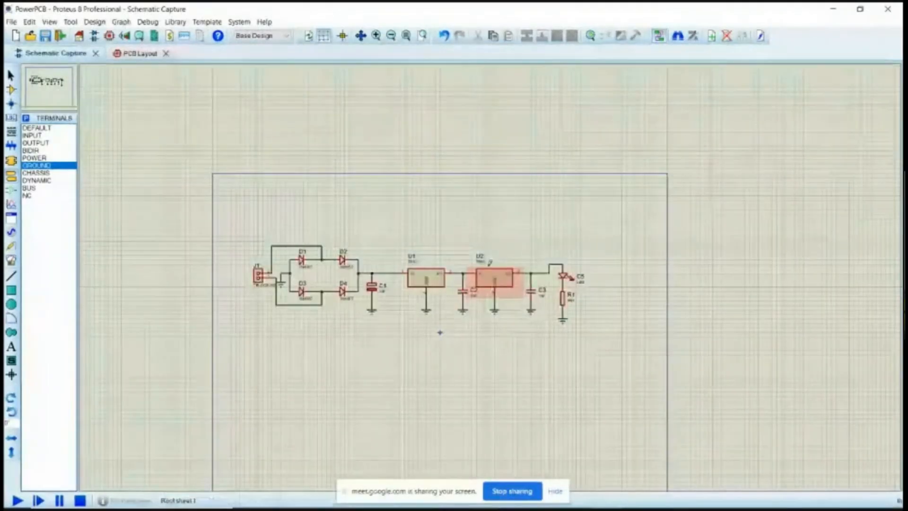
{"action": "scroll", "coordinate": [385, 420], "scroll_direction": "up", "scroll_amount": 3}
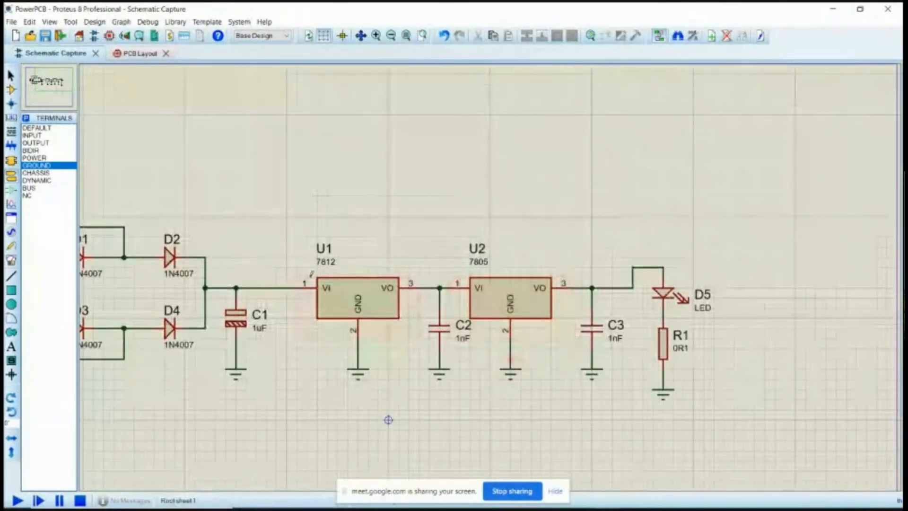
{"action": "key", "text": "alt+Tab"}
{"action": "key", "text": "alt+Tab"}
{"action": "key", "text": "alt+Tab"}
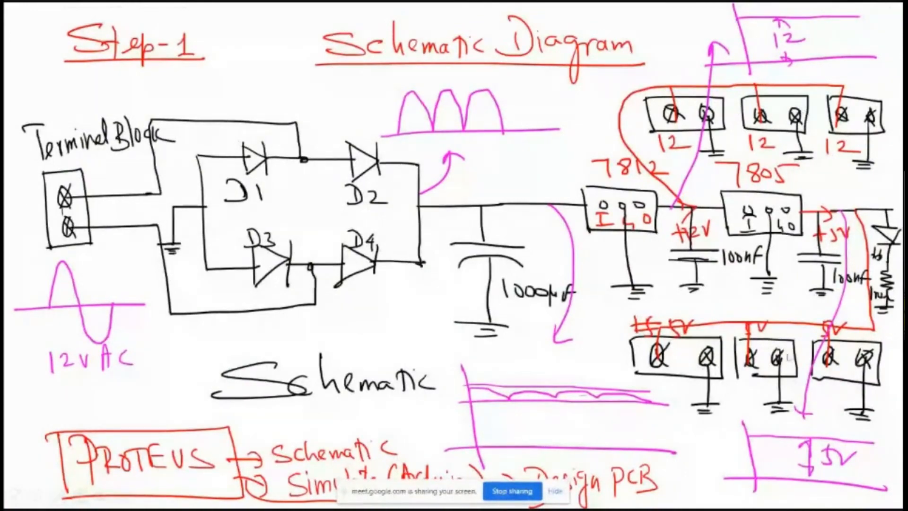
{"action": "key", "text": "alt+Tab"}
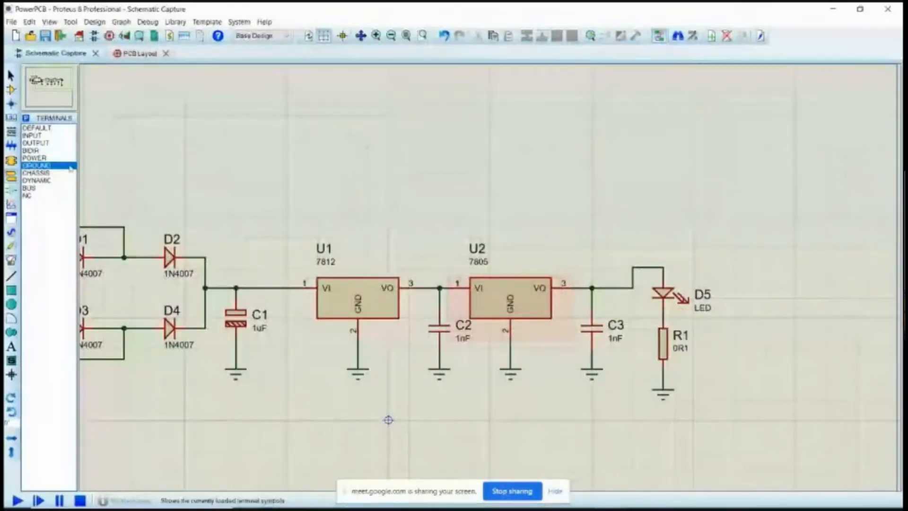
- Place six TBLOCK-M2 terminal blocks, rotated 270° with pins facing down, in two groups of three above the regulators
{"action": "left_click", "coordinate": [12, 90]}
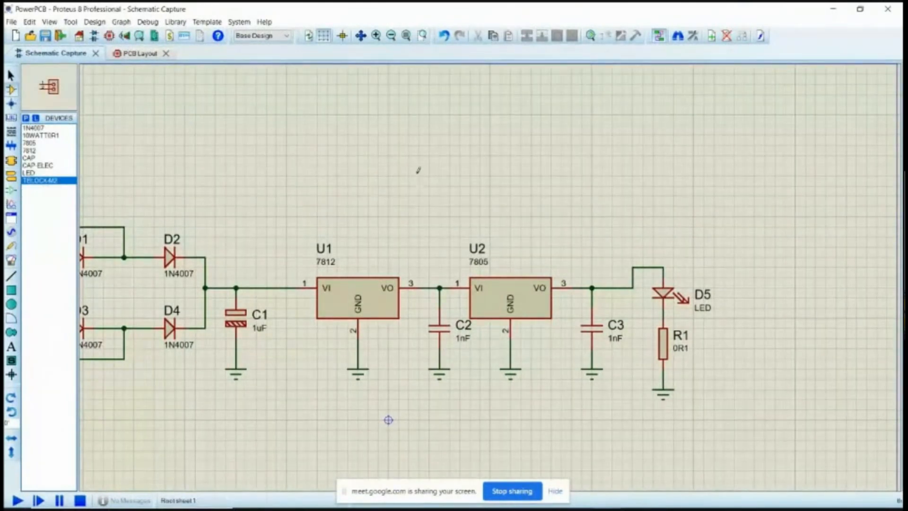
{"action": "key", "text": "KP_Subtract"}
{"action": "key", "text": "KP_Subtract"}
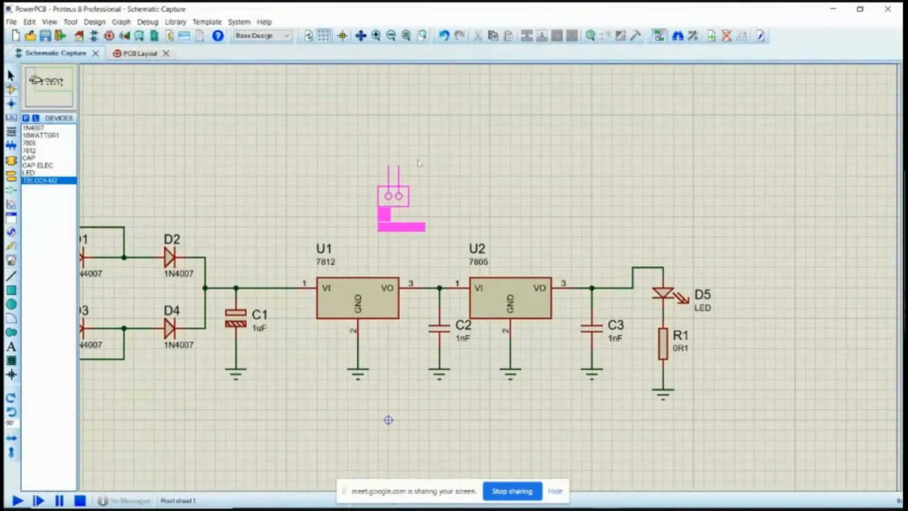
{"action": "key", "text": "KP_Subtract"}
{"action": "left_click", "coordinate": [283, 170]}
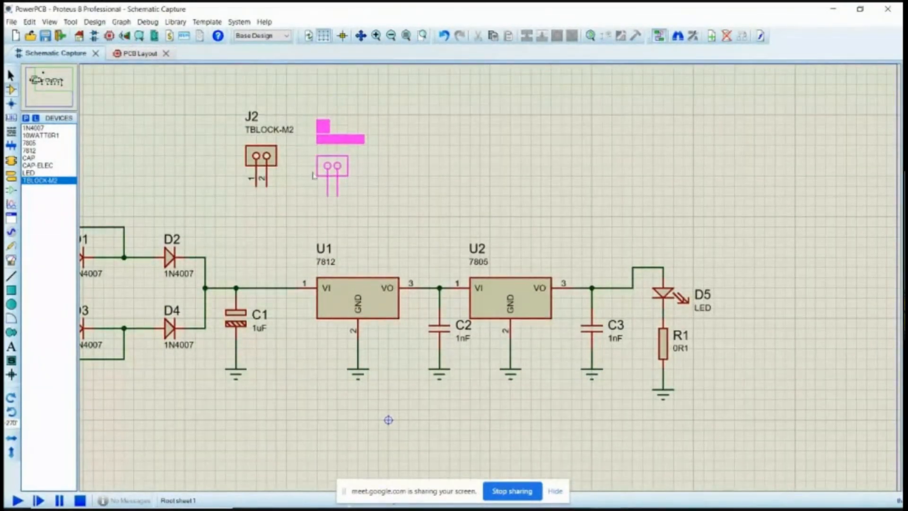
{"action": "left_click", "coordinate": [315, 173]}
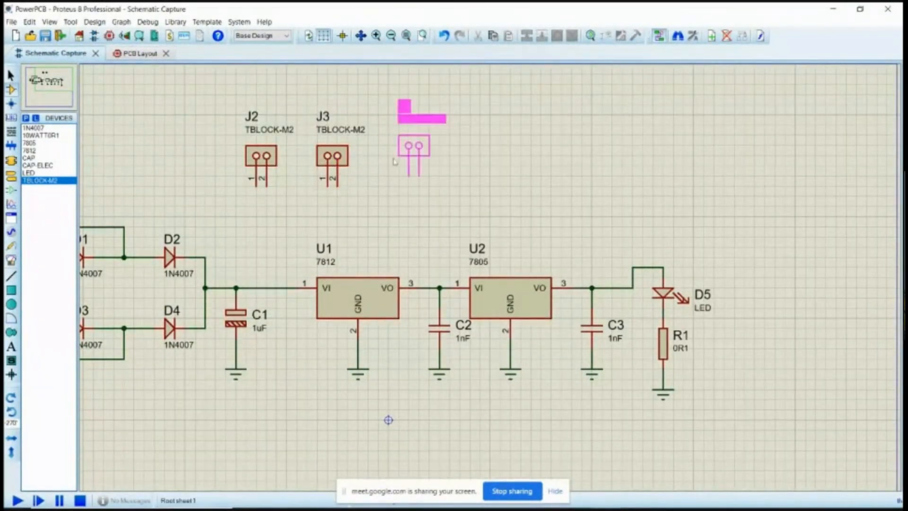
{"action": "left_click", "coordinate": [388, 173]}
{"action": "left_click", "coordinate": [487, 168]}
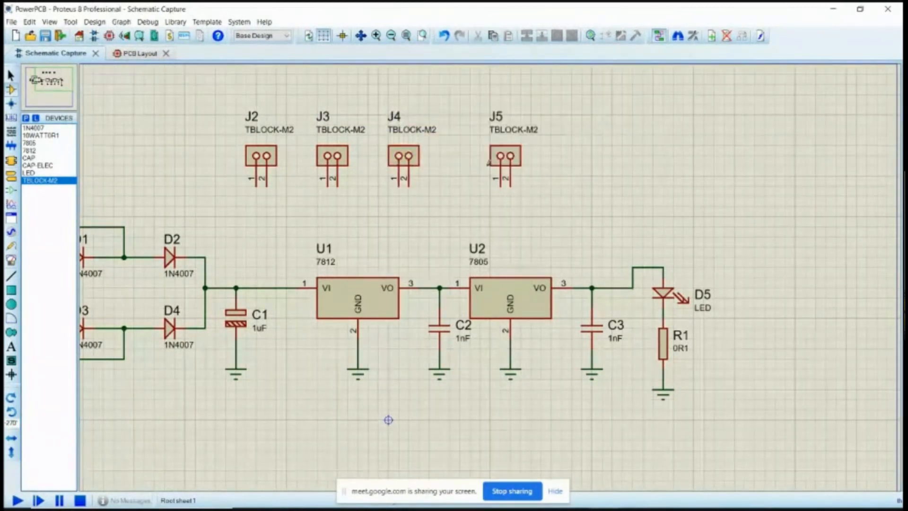
{"action": "left_click", "coordinate": [549, 169]}
{"action": "left_click", "coordinate": [610, 168]}
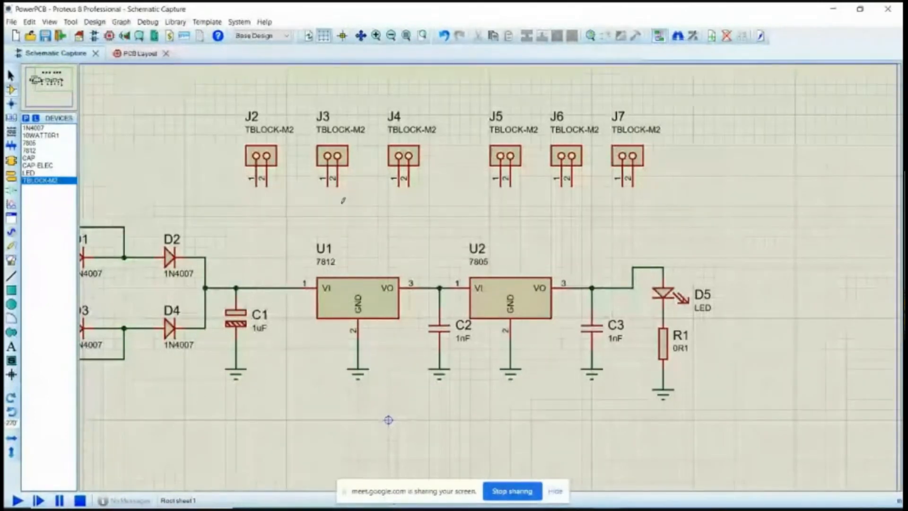
- Place a GROUND terminal below each of the six output terminal blocks and wire it to the block's pin 2
{"action": "scroll", "coordinate": [267, 184], "scroll_direction": "up", "scroll_amount": 2}
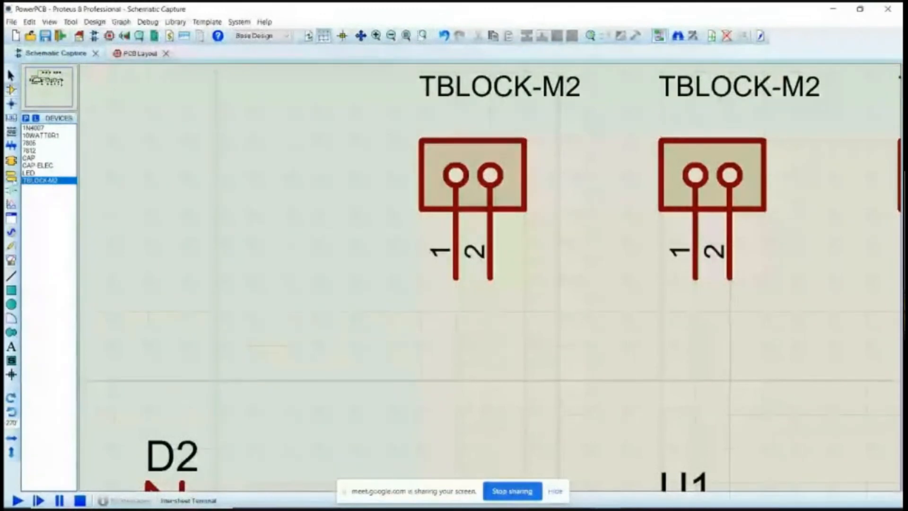
{"action": "left_click", "coordinate": [12, 177]}
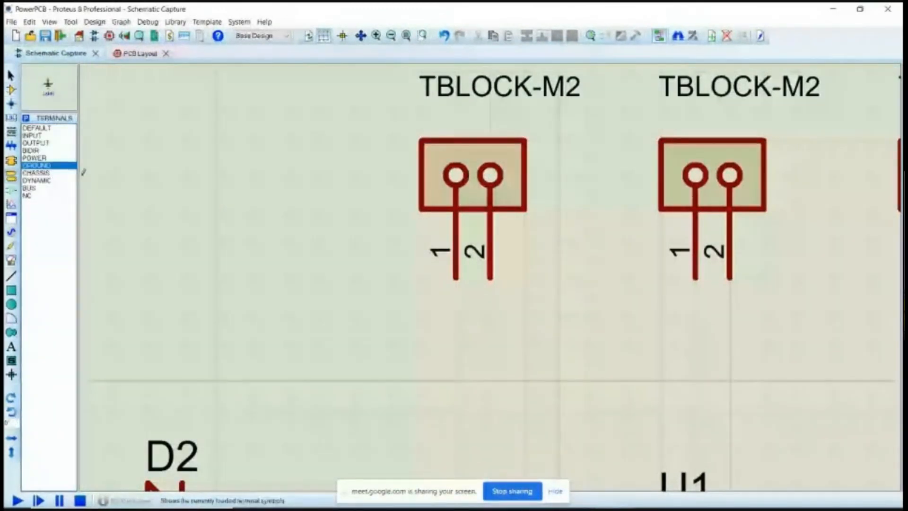
{"action": "left_click", "coordinate": [494, 374]}
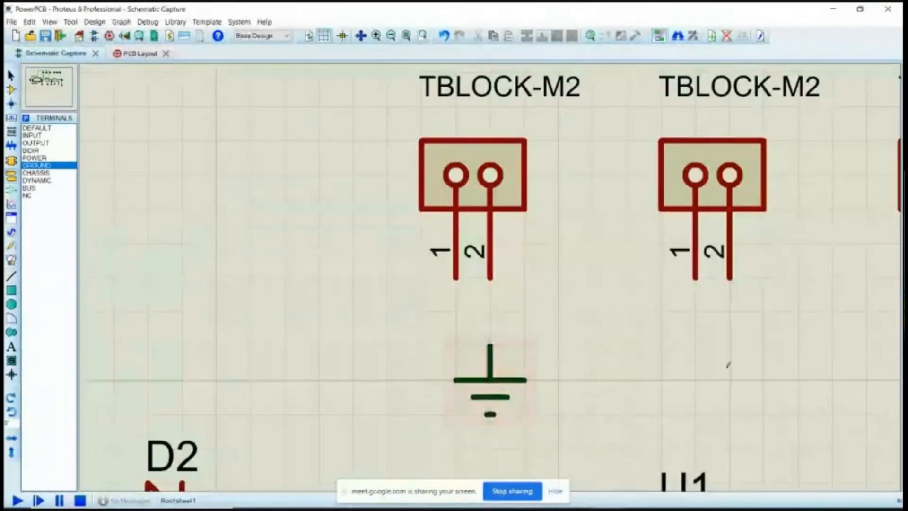
{"action": "left_click", "coordinate": [732, 371]}
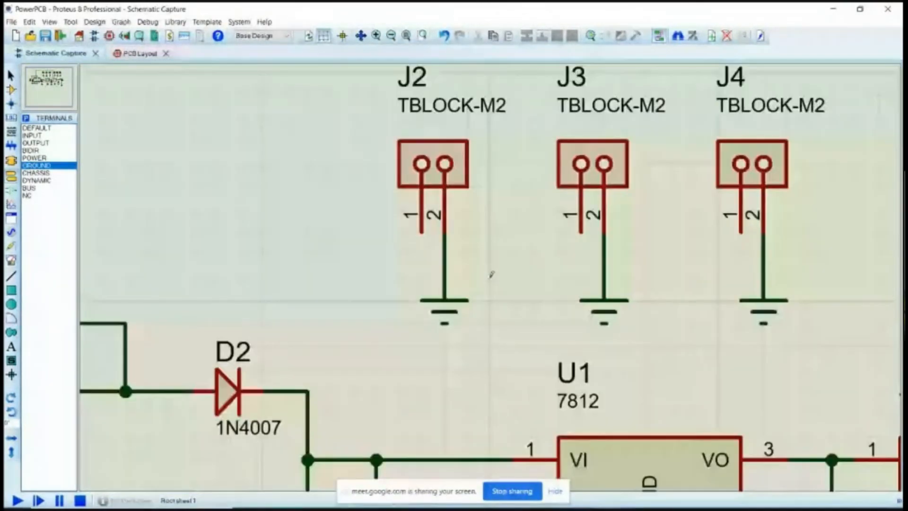
{"action": "scroll", "coordinate": [455, 271], "scroll_direction": "down", "scroll_amount": 1}
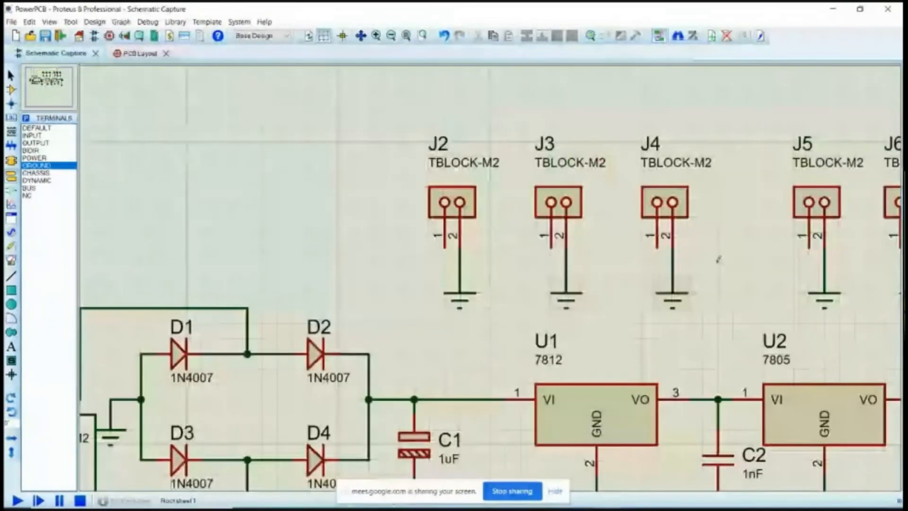
- Wire pin 1 of J2, J3 and J4 to the 7812's output wire above C2
{"action": "left_click", "coordinate": [728, 404]}
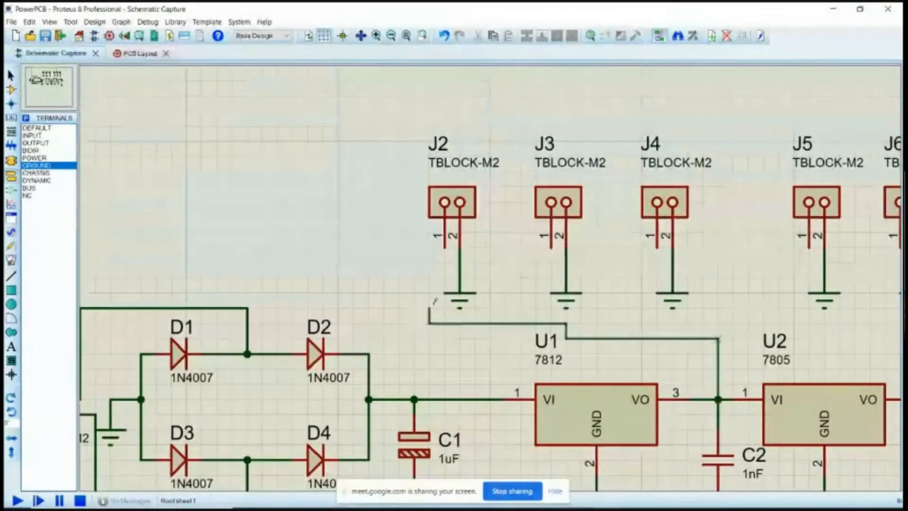
{"action": "left_click", "coordinate": [445, 246]}
{"action": "left_click", "coordinate": [550, 245]}
{"action": "left_click", "coordinate": [521, 324]}
{"action": "left_click", "coordinate": [657, 247]}
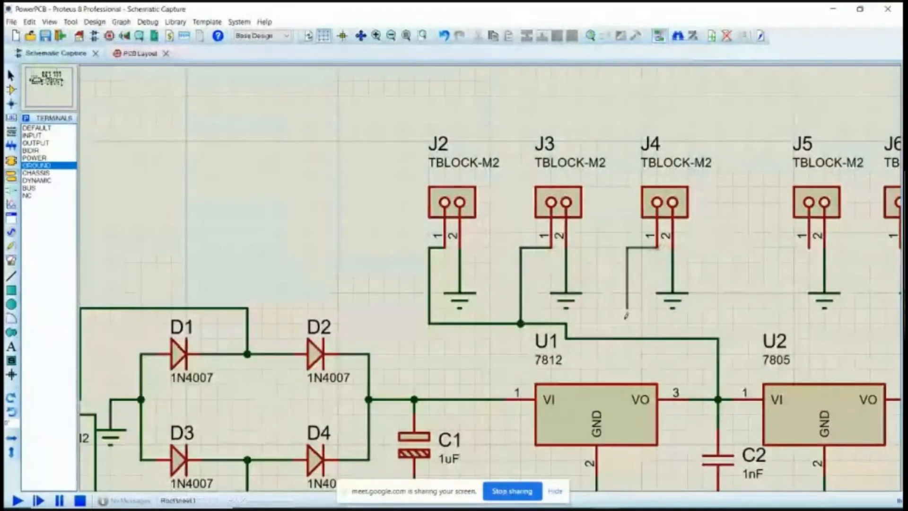
{"action": "left_click", "coordinate": [626, 339]}
- Wire pin 1 of J5, J6 and J7 to the 7805's output wire above C3
{"action": "scroll", "coordinate": [631, 334], "scroll_direction": "down", "scroll_amount": 2}
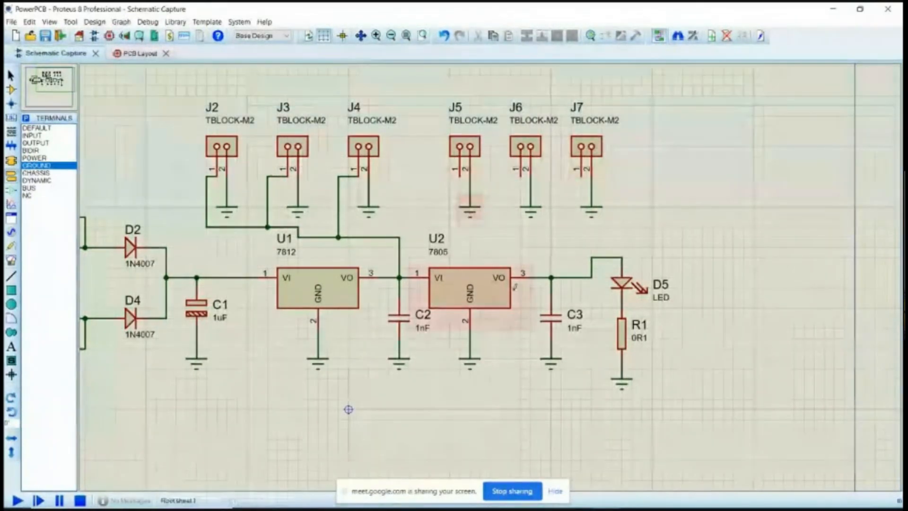
{"action": "left_click", "coordinate": [552, 277]}
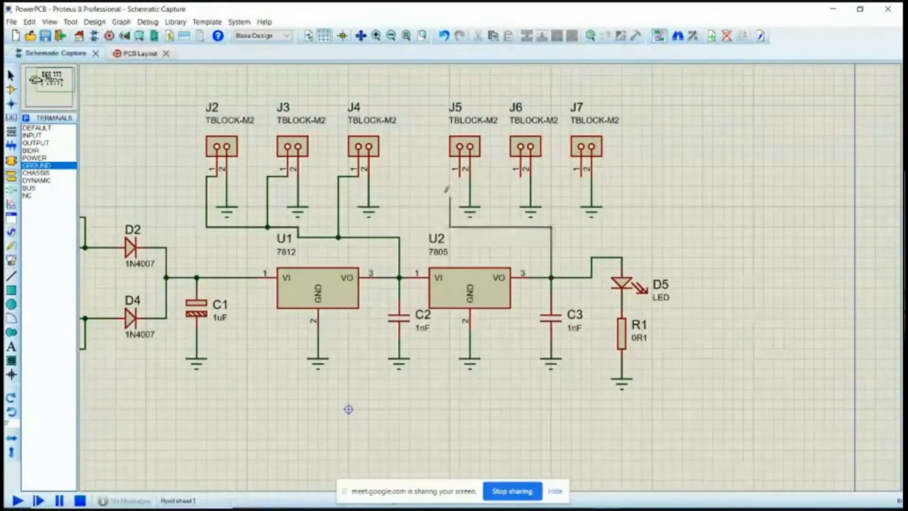
{"action": "left_click", "coordinate": [455, 175]}
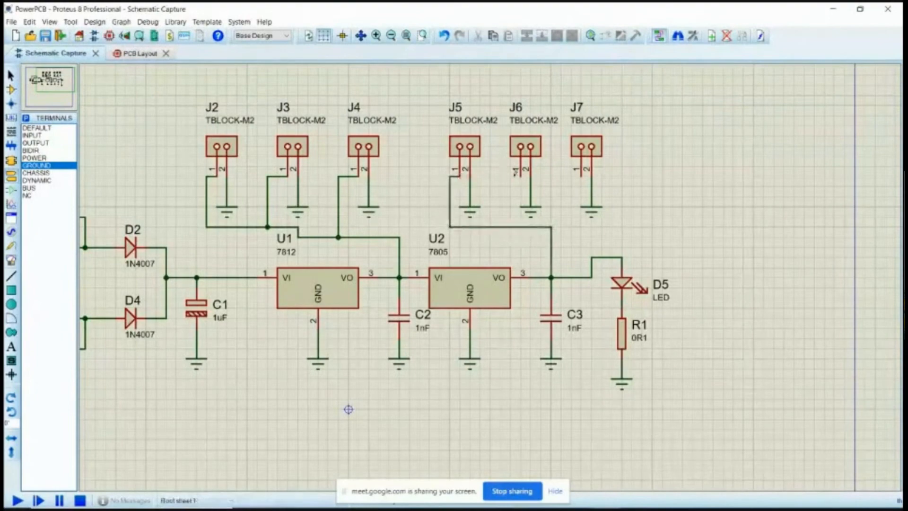
{"action": "left_click", "coordinate": [520, 176]}
{"action": "left_click", "coordinate": [501, 227]}
{"action": "left_click", "coordinate": [581, 175]}
{"action": "left_click", "coordinate": [552, 227]}
- Examine the complete schematic from J1 to the six output blocks, framing the whole circuit in view
{"action": "scroll", "coordinate": [518, 259], "scroll_direction": "down", "scroll_amount": 2}
{"action": "scroll", "coordinate": [518, 259], "scroll_direction": "up", "scroll_amount": 1}
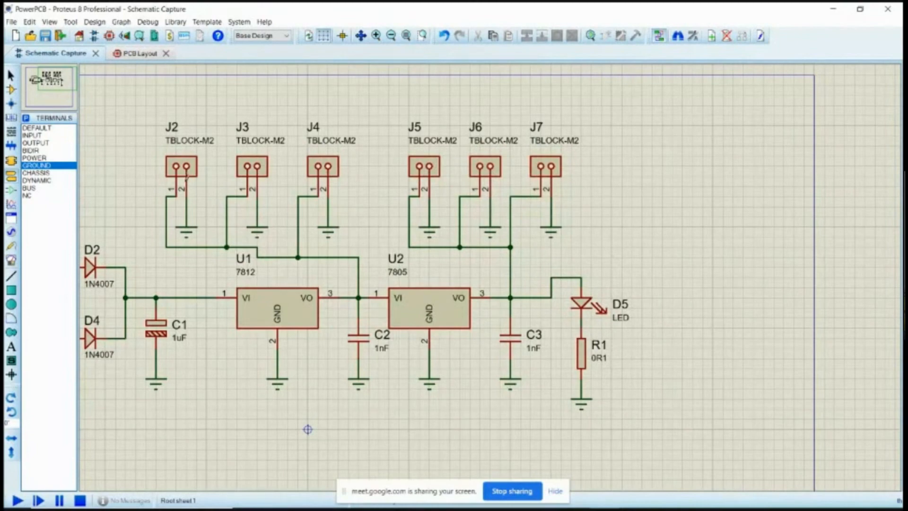
{"action": "scroll", "coordinate": [485, 275], "scroll_direction": "down", "scroll_amount": 2}
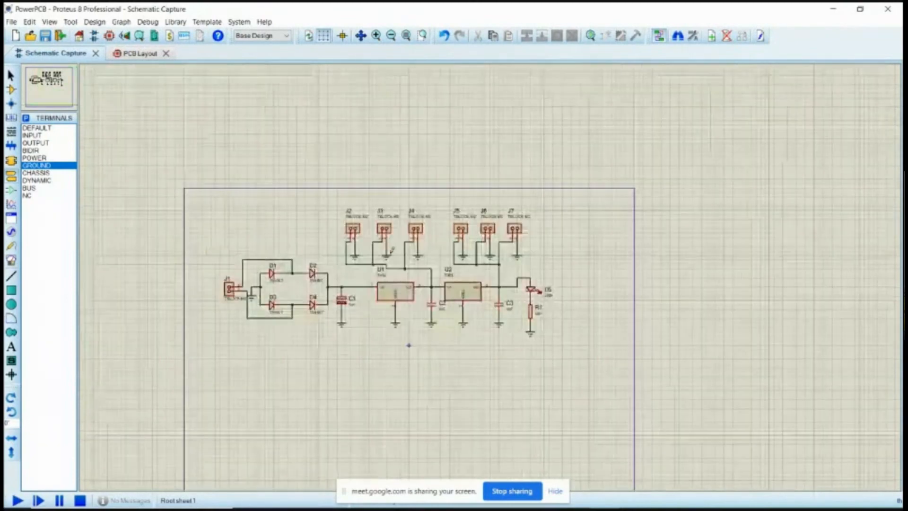
{"action": "scroll", "coordinate": [317, 274], "scroll_direction": "up", "scroll_amount": 2}
{"action": "scroll", "coordinate": [491, 273], "scroll_direction": "down", "scroll_amount": 1}
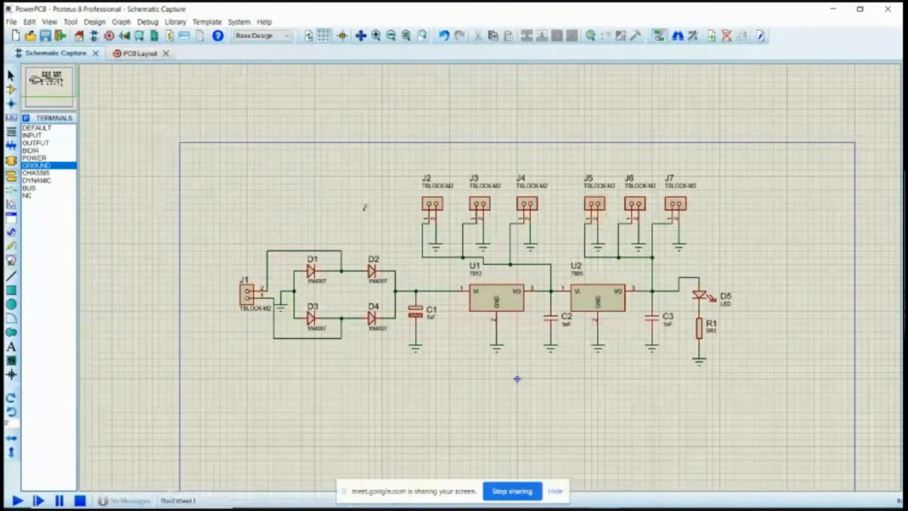
{"action": "left_click", "coordinate": [420, 38]}
{"action": "left_click_drag", "start_coordinate": [212, 154], "coordinate": [737, 382]}
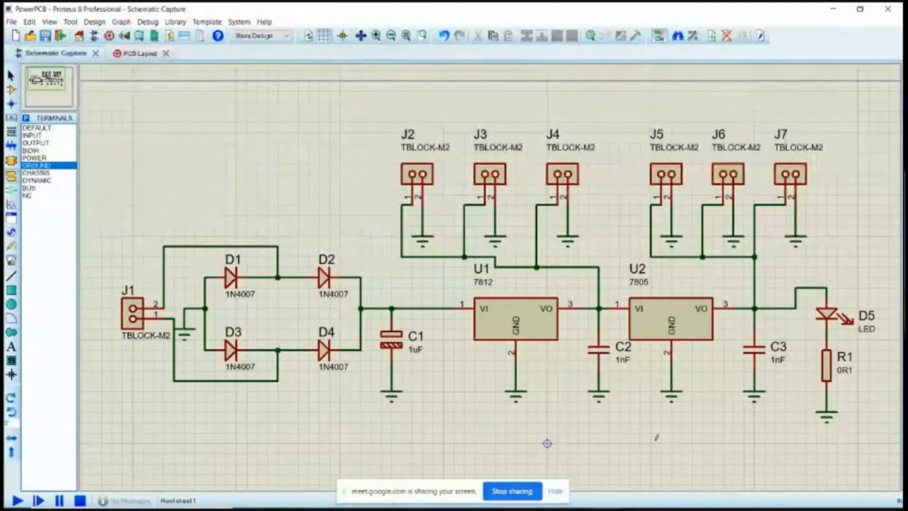
- Bring the schematic's components into the PCB Layout, close the netlist errors report and return to the layout
{"action": "left_click", "coordinate": [140, 53]}
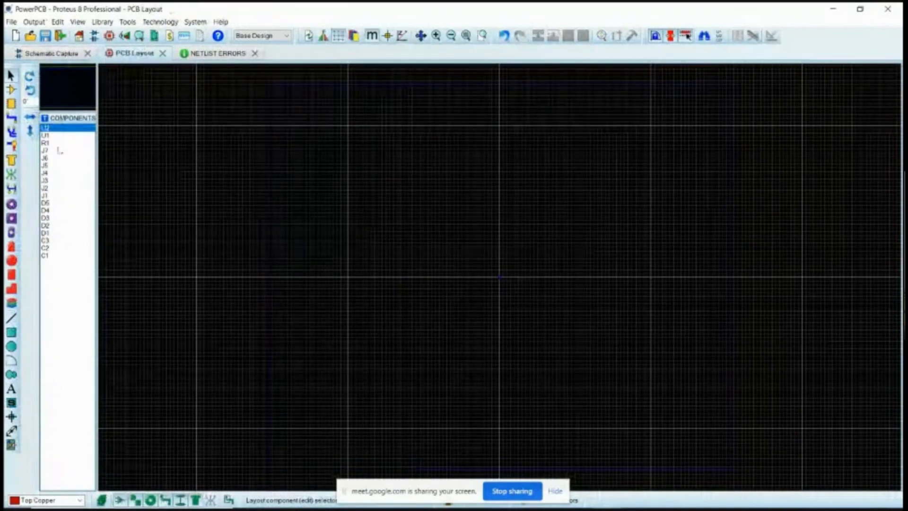
{"action": "left_click", "coordinate": [51, 54]}
{"action": "left_click", "coordinate": [208, 53]}
{"action": "left_click", "coordinate": [255, 54]}
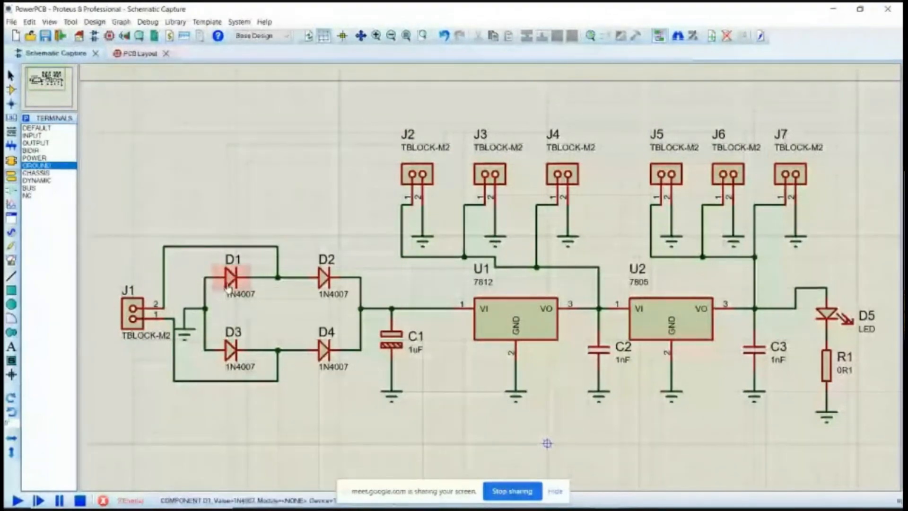
{"action": "left_click", "coordinate": [135, 53]}
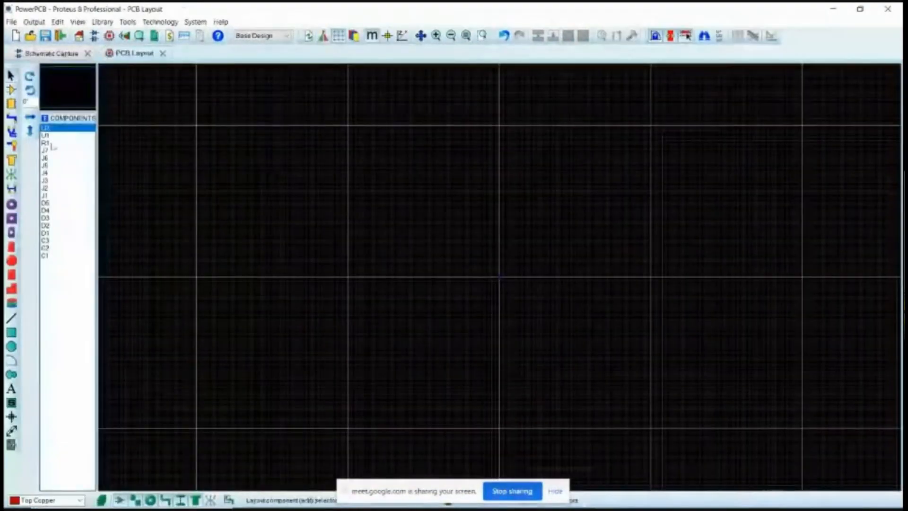